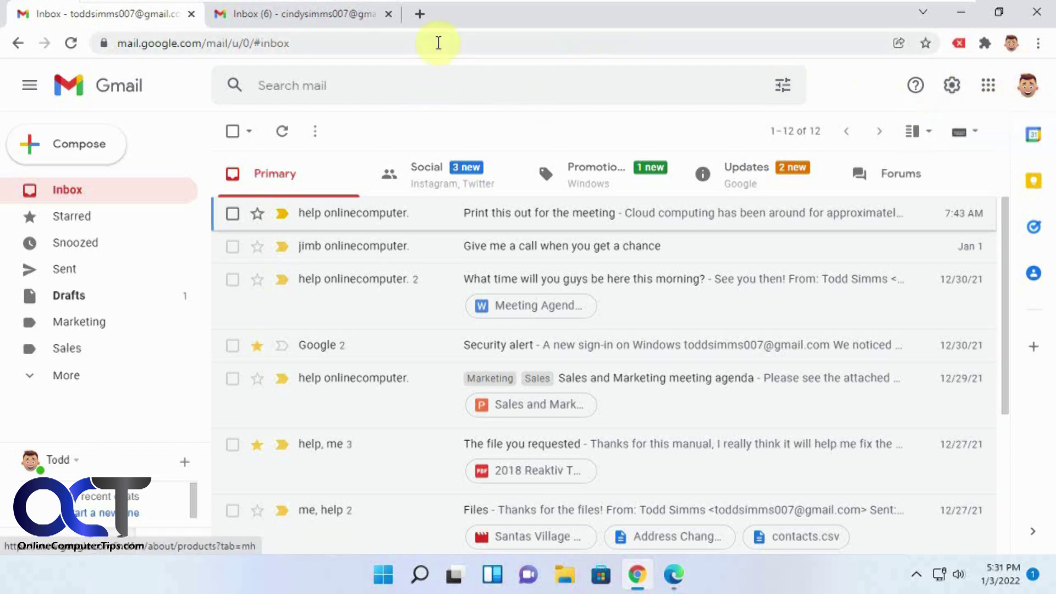
Look over the recipient's Gmail inbox and Outlook, then return to the sender's Gmail inbox
click(339, 18)
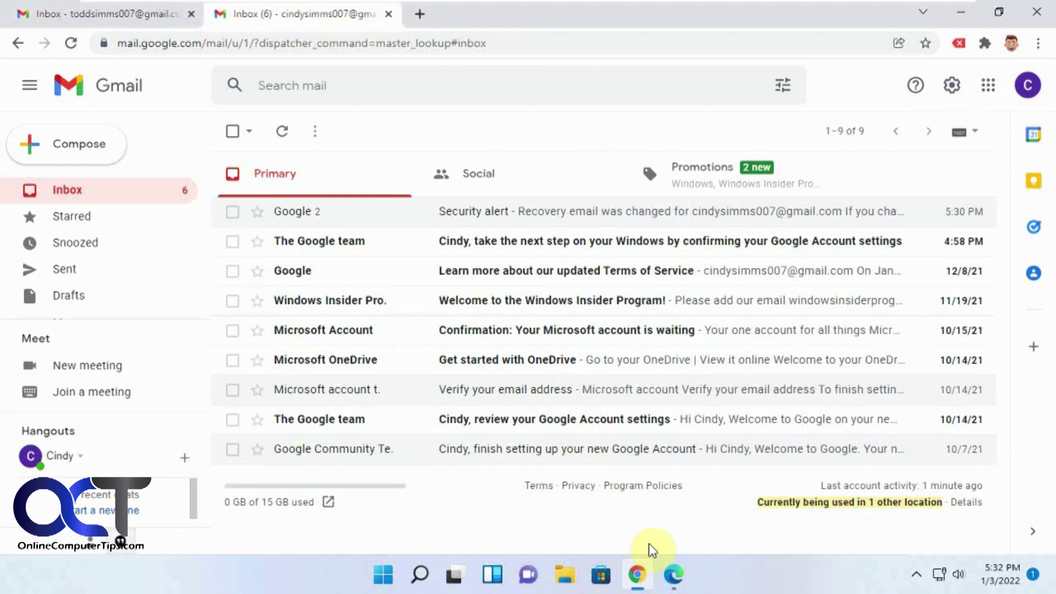
click(676, 575)
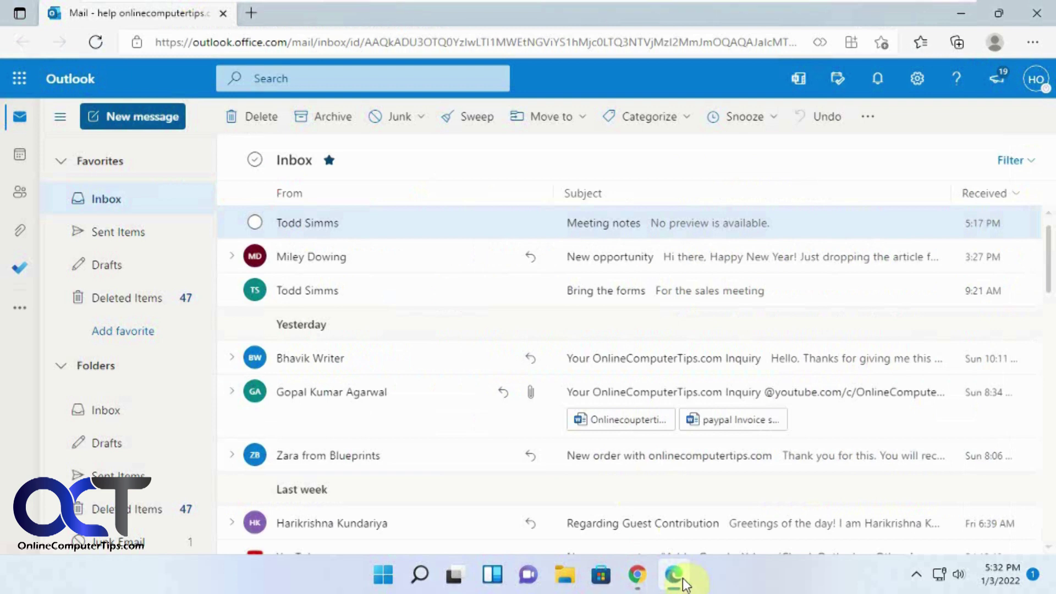
click(684, 582)
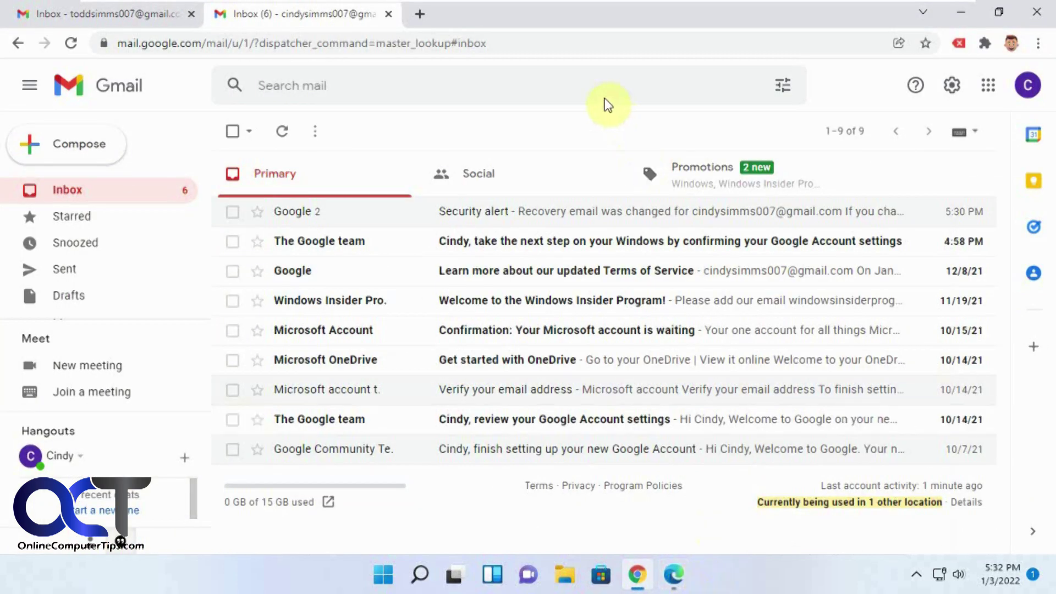
click(148, 19)
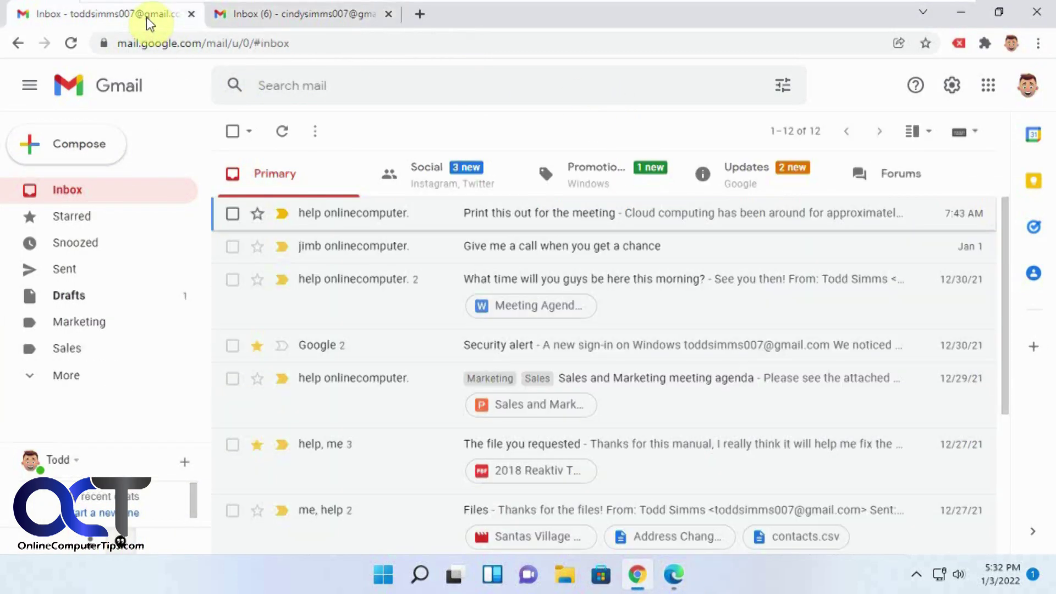
Compose an email to the other Gmail account with subject 'Dont share this' and body 'With anyone'
click(87, 146)
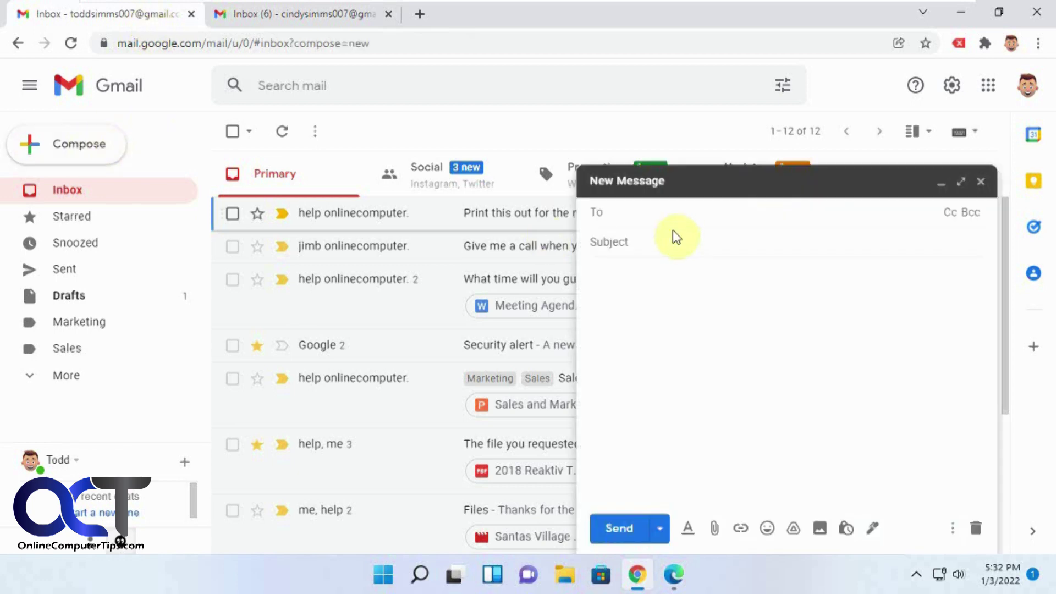
text(cind)
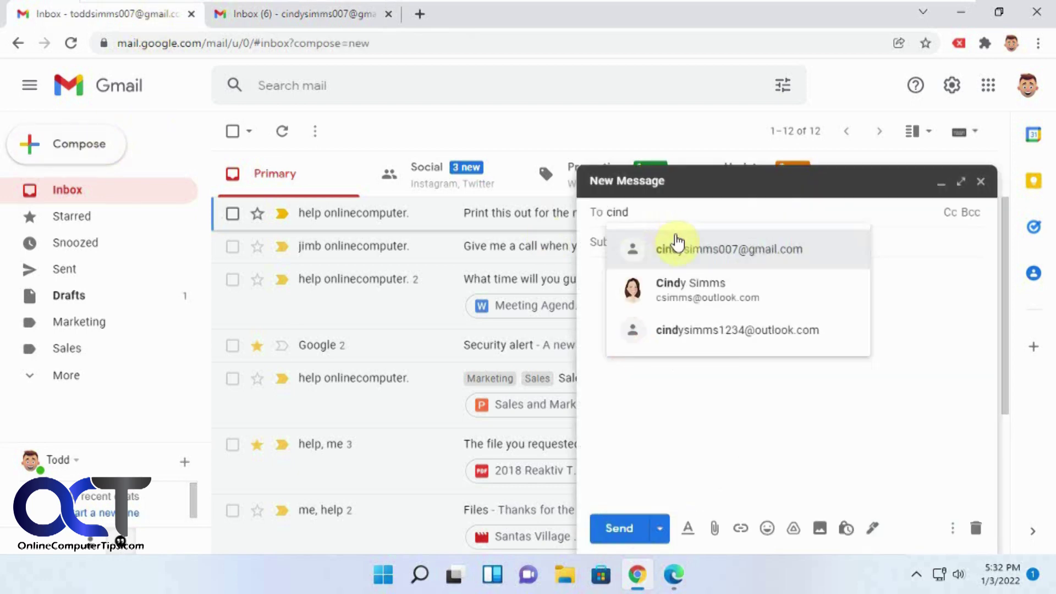
click(674, 240)
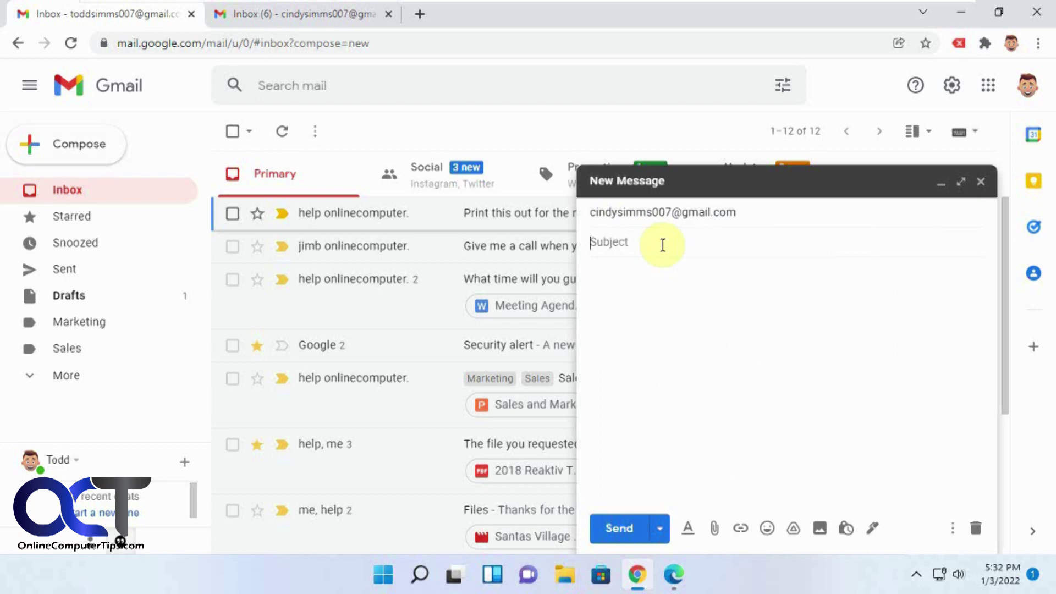
text(Dont share thi)
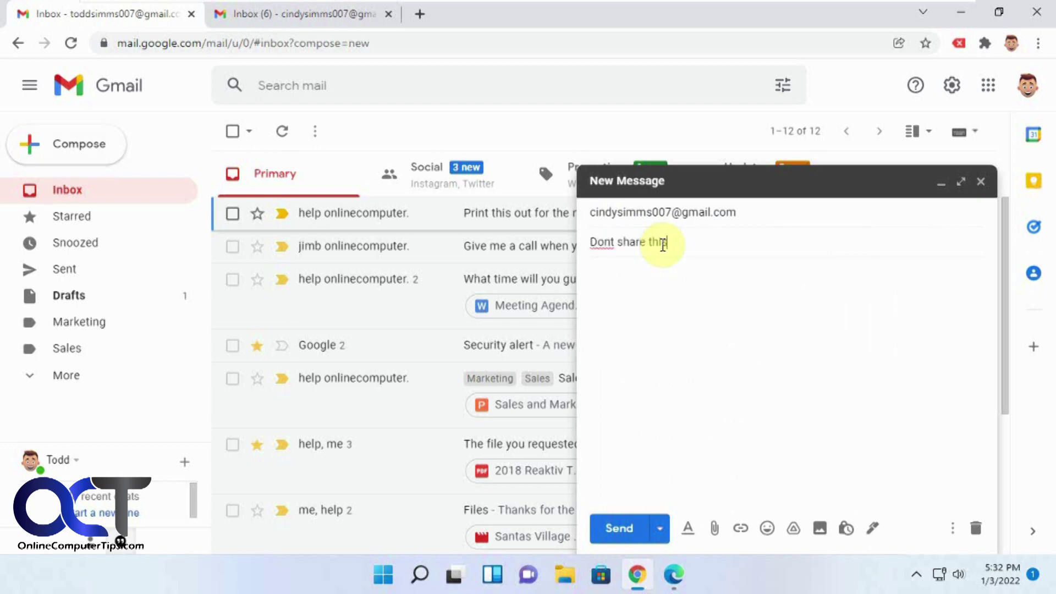
text(s)
click(691, 279)
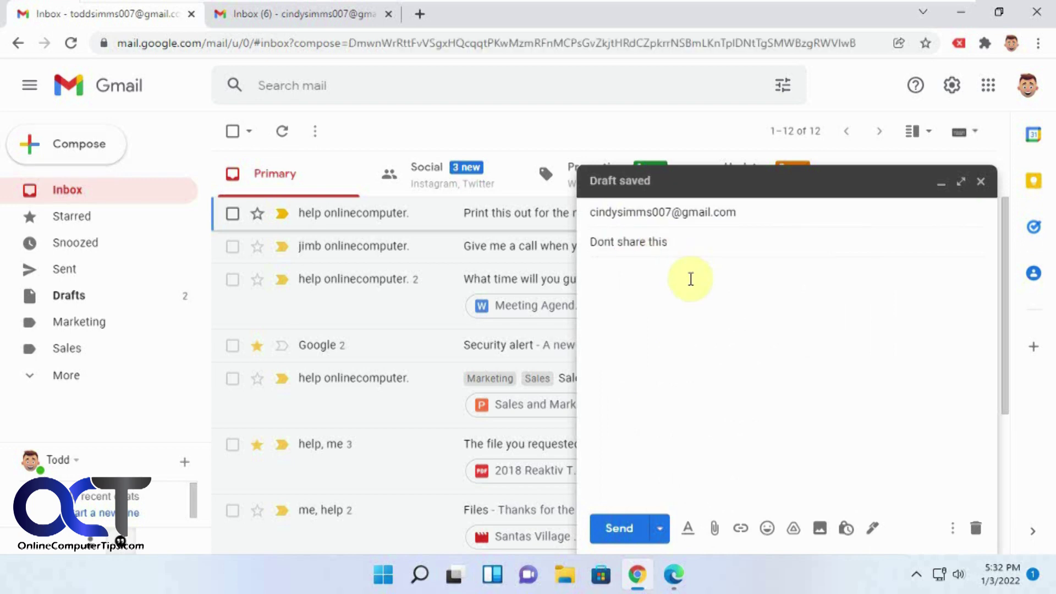
text(With anyone)
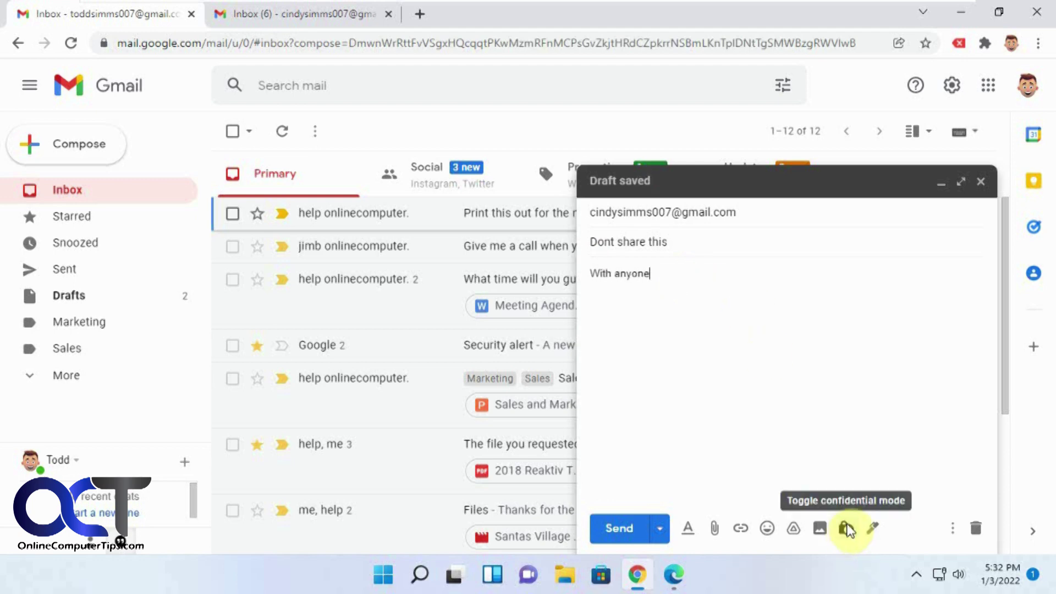
click(846, 530)
Set confidential mode to expire in 1 week (Jan 10, 2022), requiring an SMS passcode
click(468, 297)
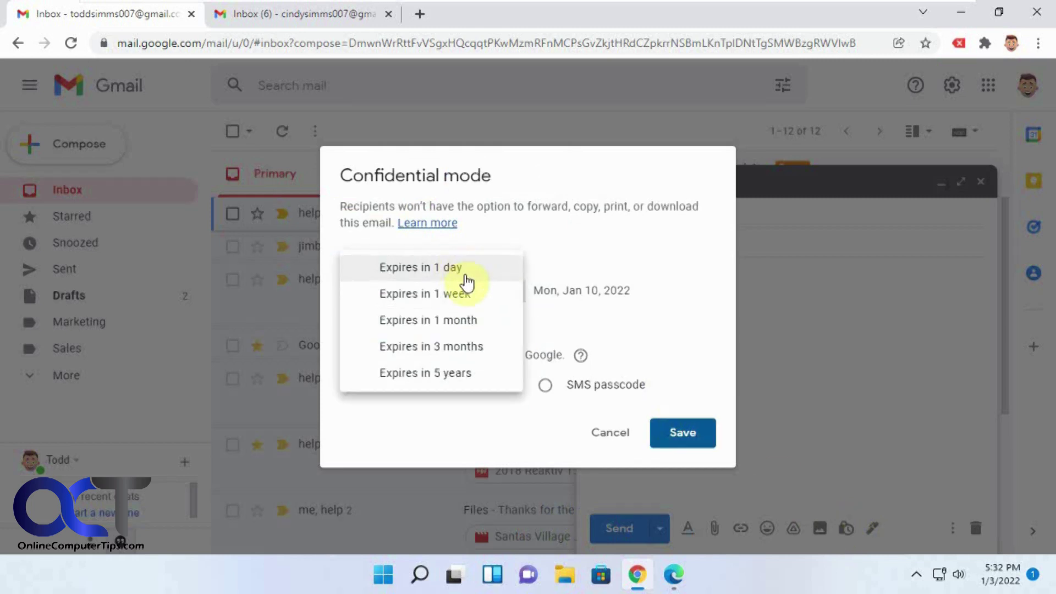
click(495, 300)
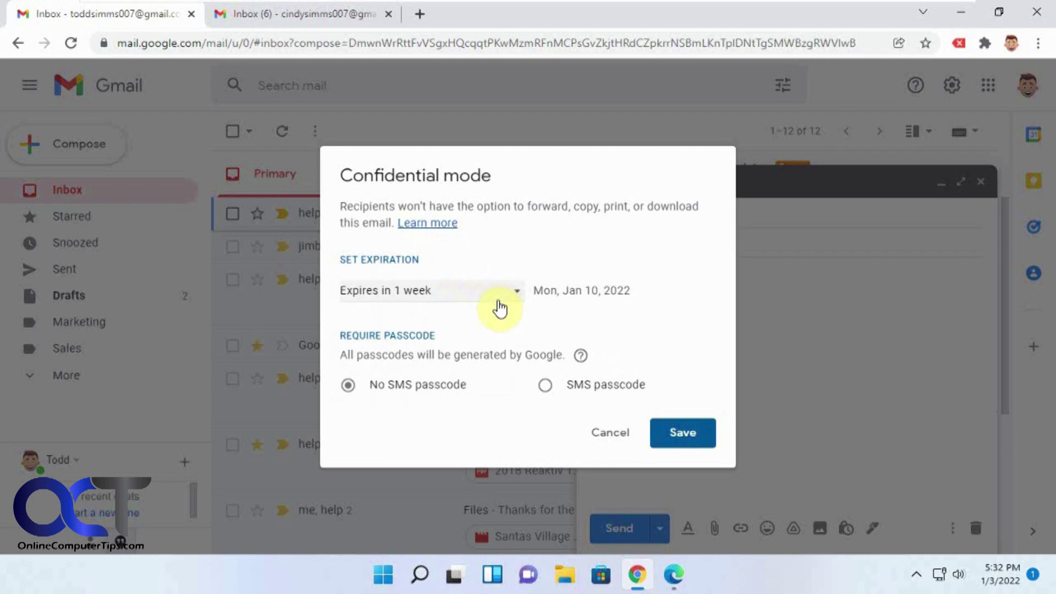
click(545, 386)
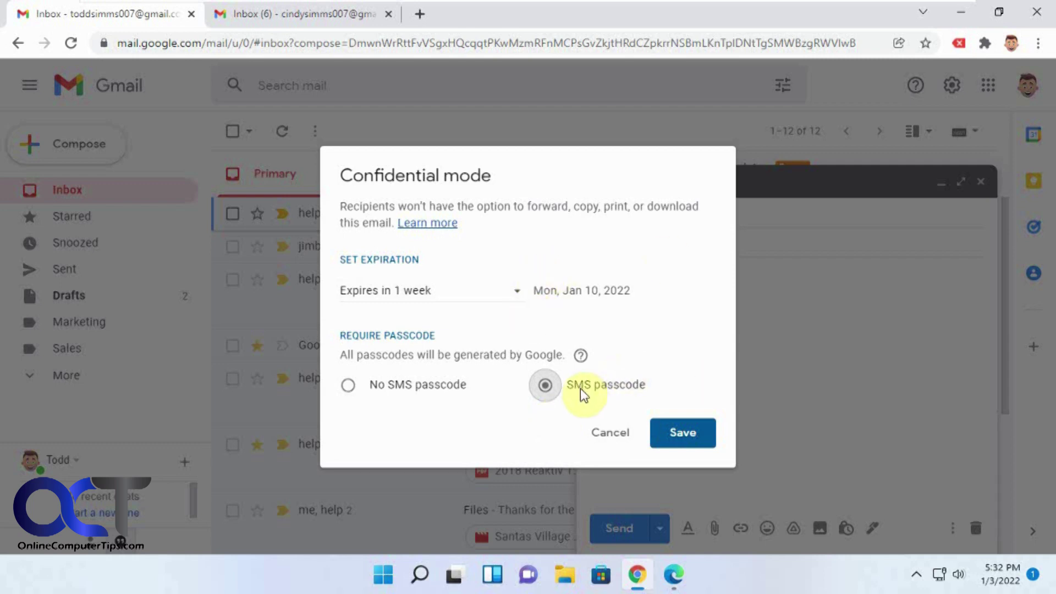
click(672, 432)
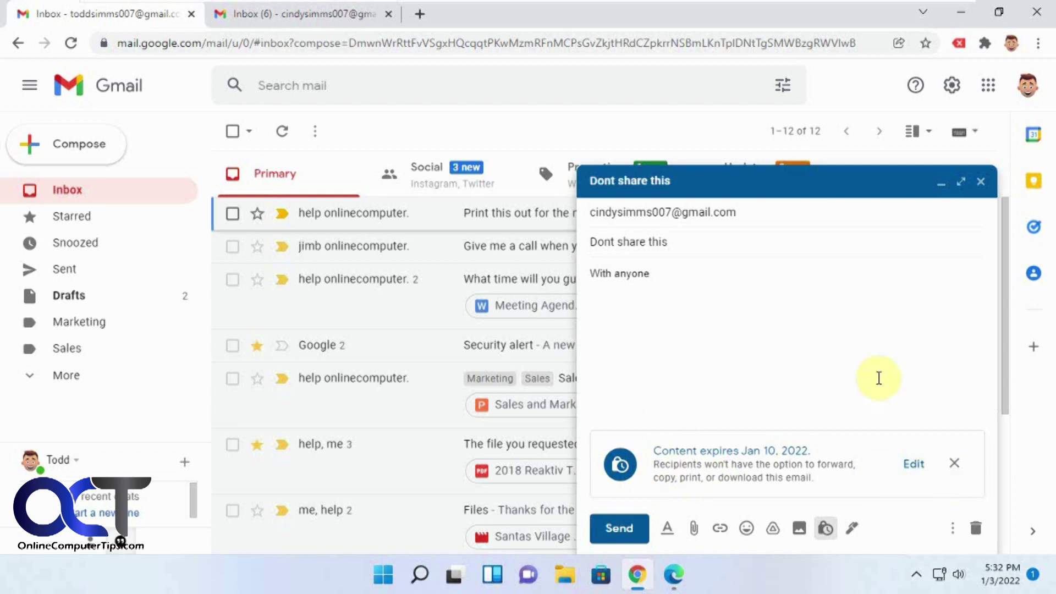
Send the confidential email, check it in Sent, then switch to the recipient's inbox
click(622, 525)
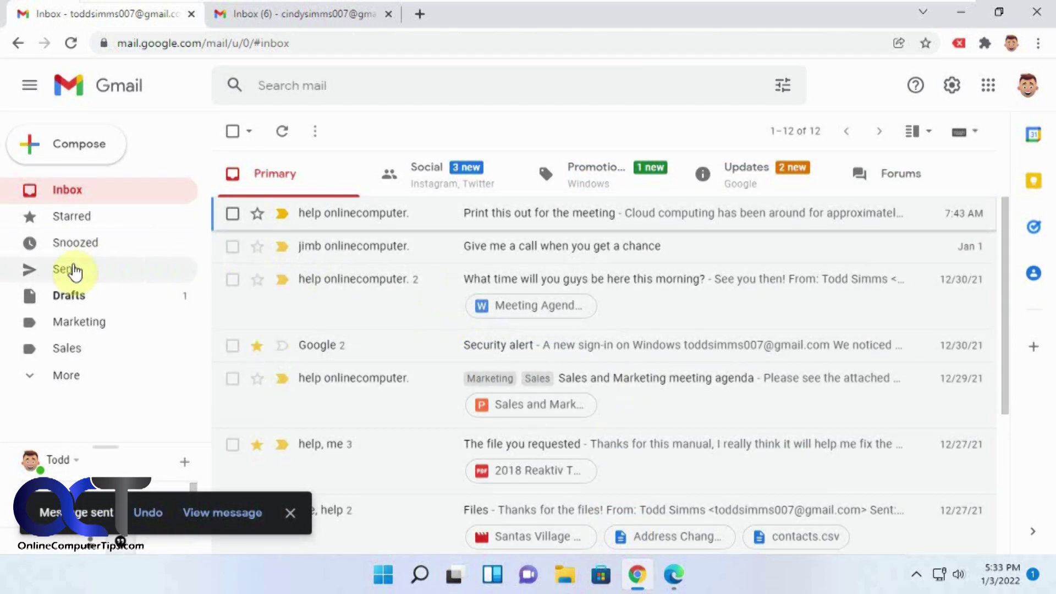
click(71, 270)
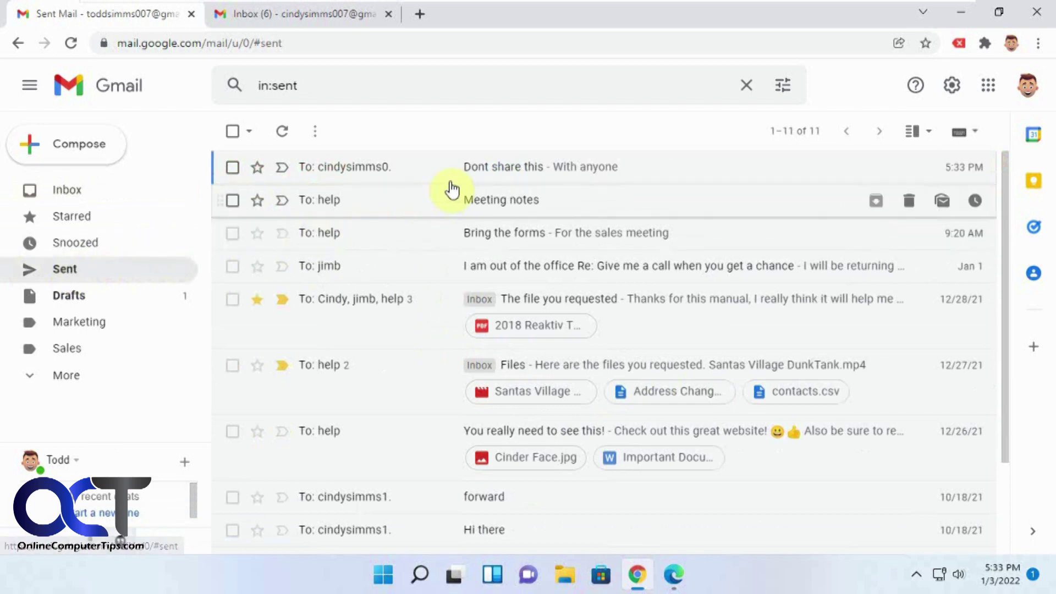
click(490, 168)
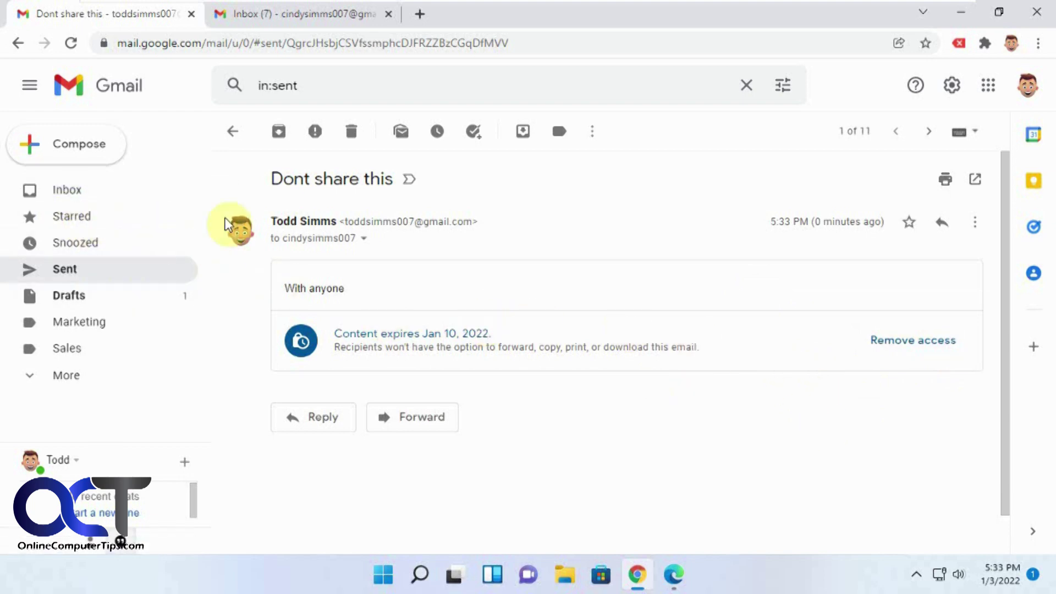
click(62, 191)
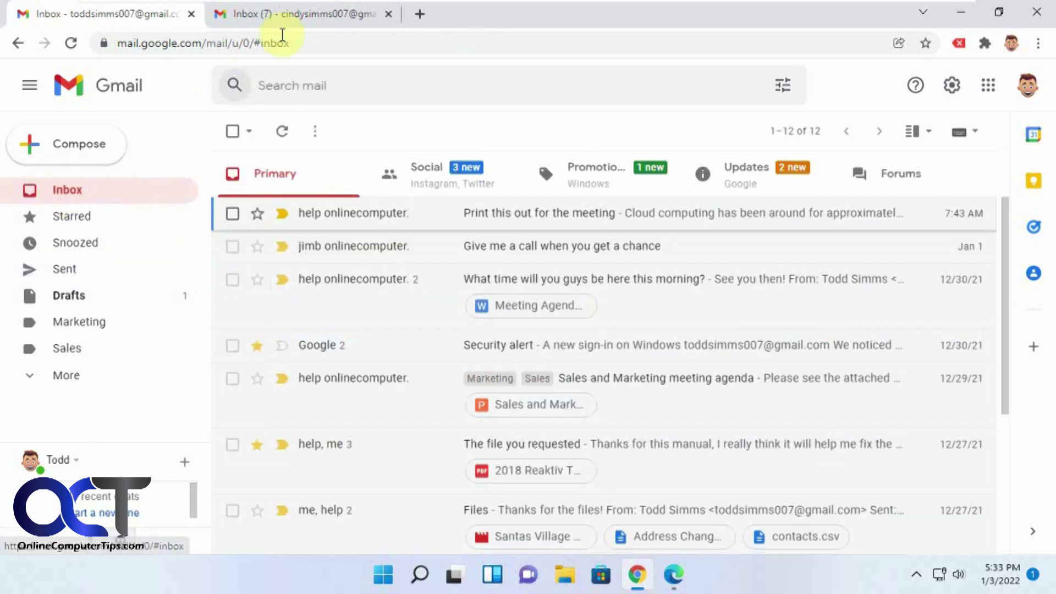
click(293, 17)
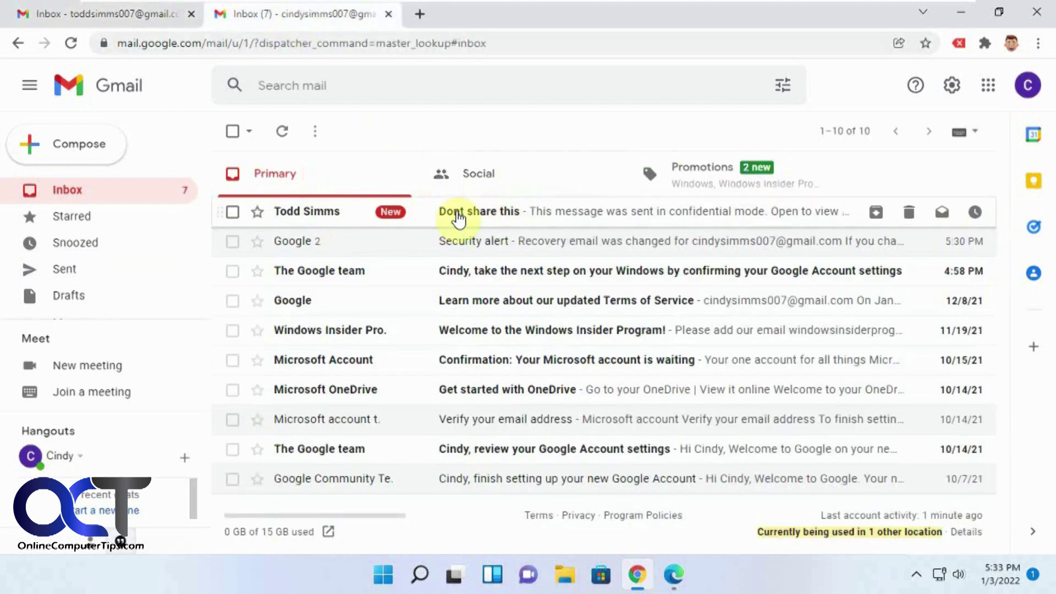
Open the received 'Dont share this' email and unlock it with the texted passcode
click(487, 219)
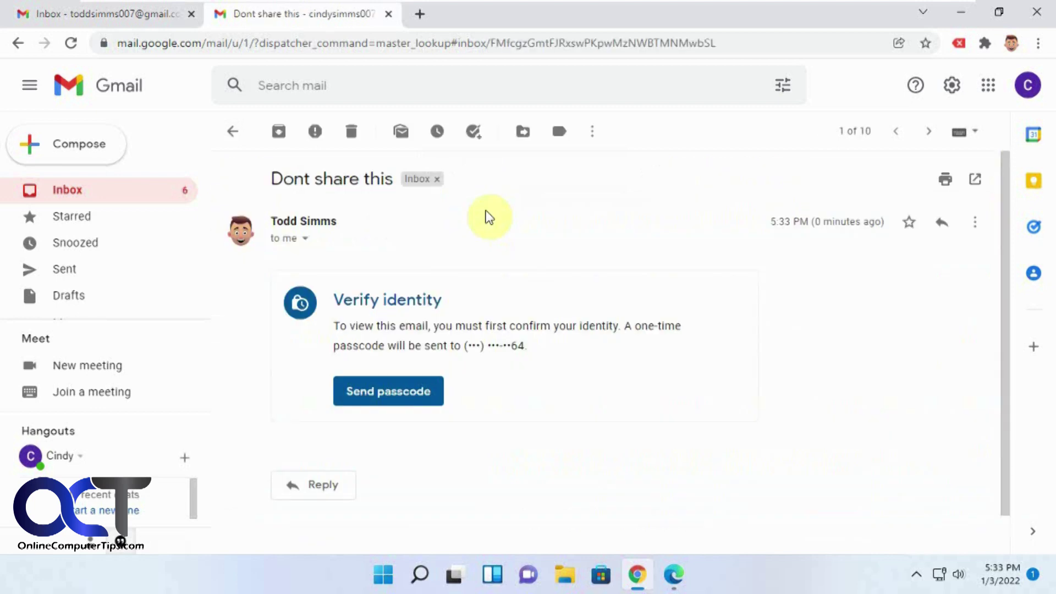
click(400, 394)
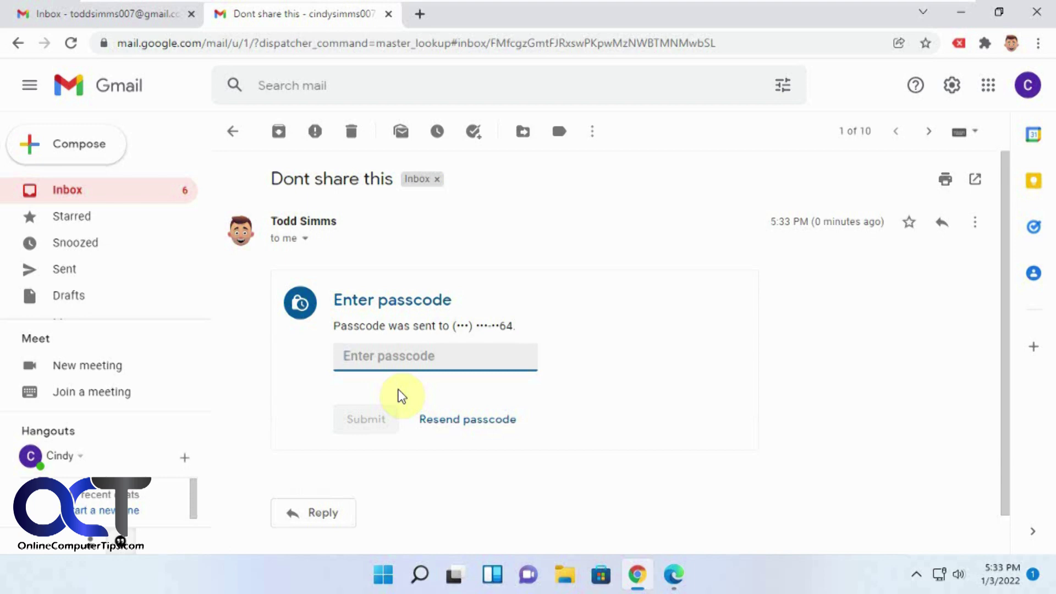
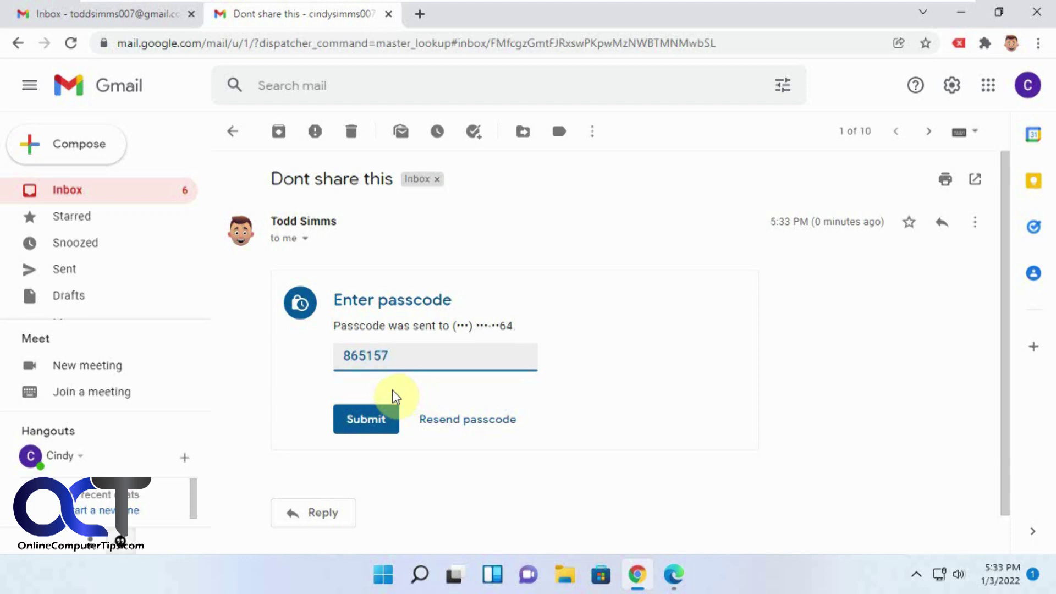
click(377, 419)
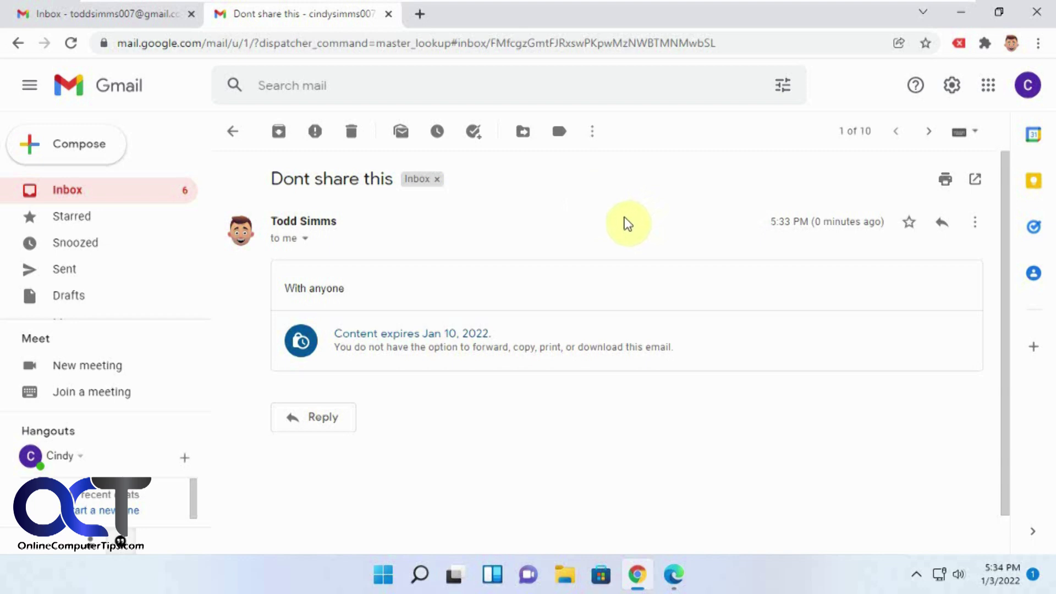
click(945, 179)
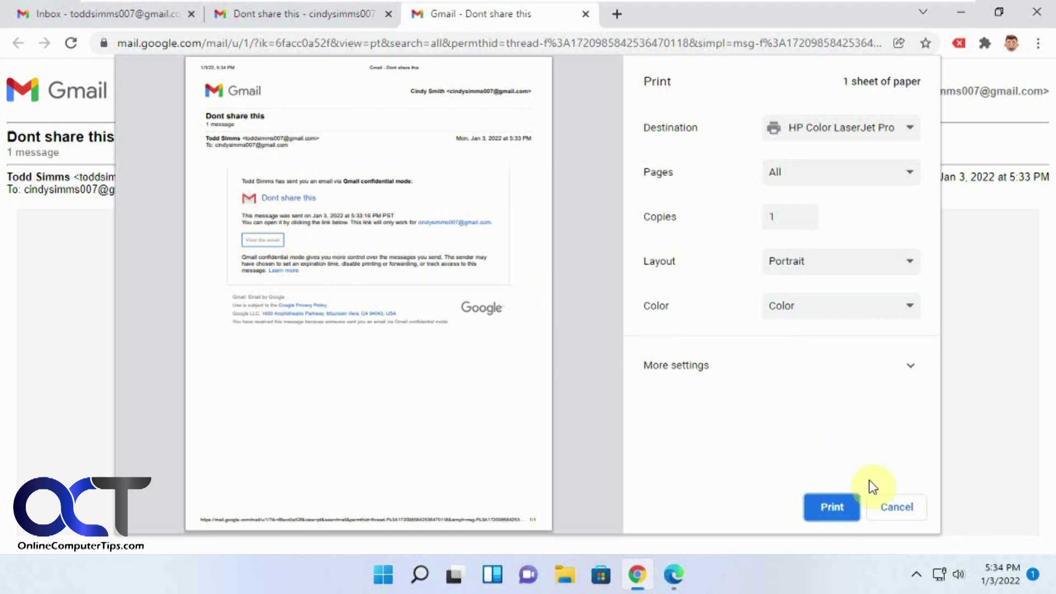
click(897, 507)
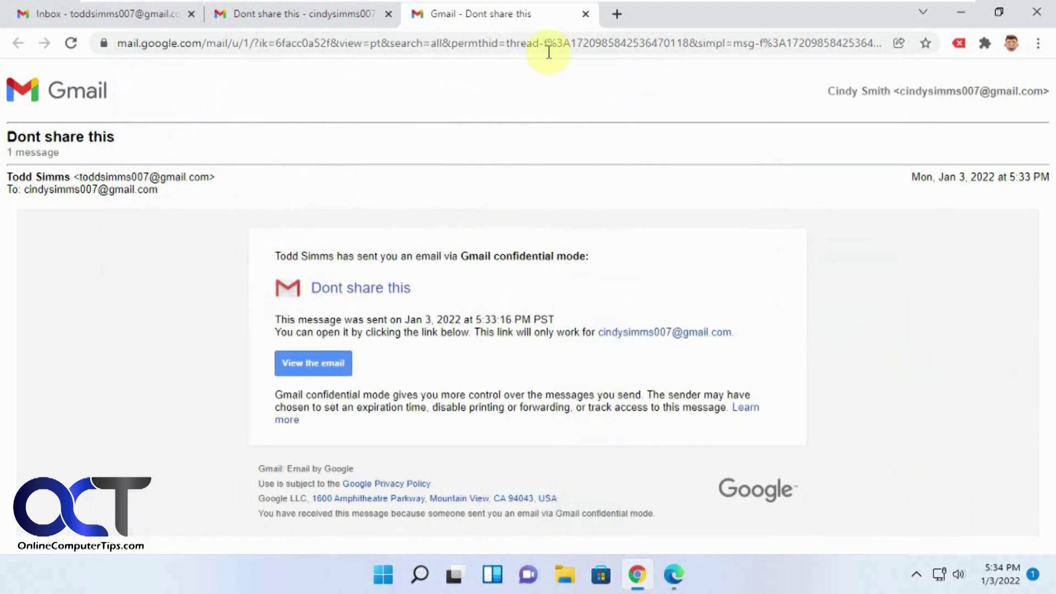
click(586, 14)
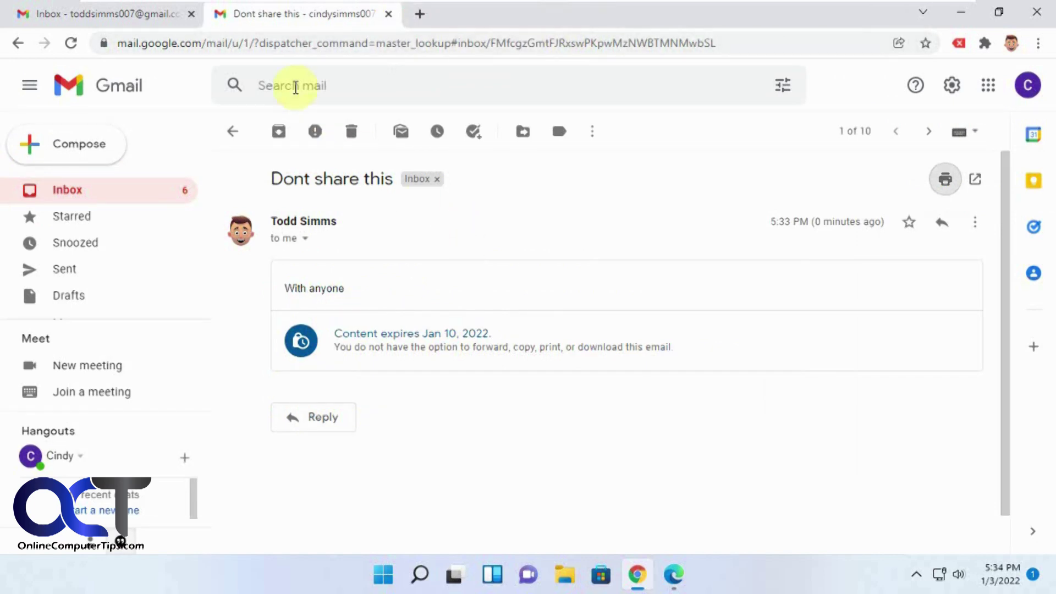
Draft an email to the external help contact with subject 'Outside secret message' and body 'Shhhh'
click(118, 20)
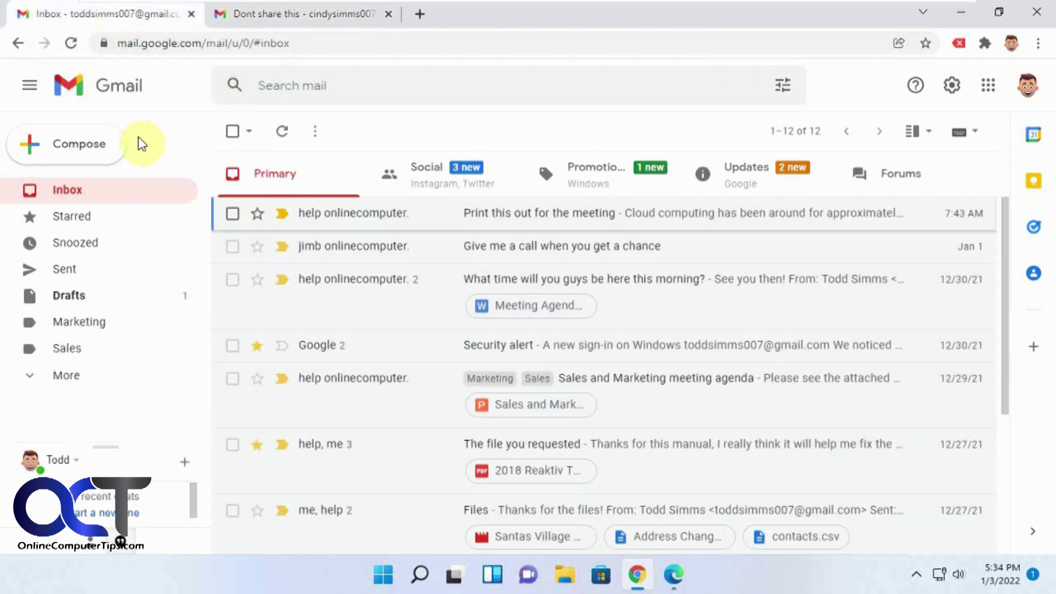
click(106, 145)
text(hel)
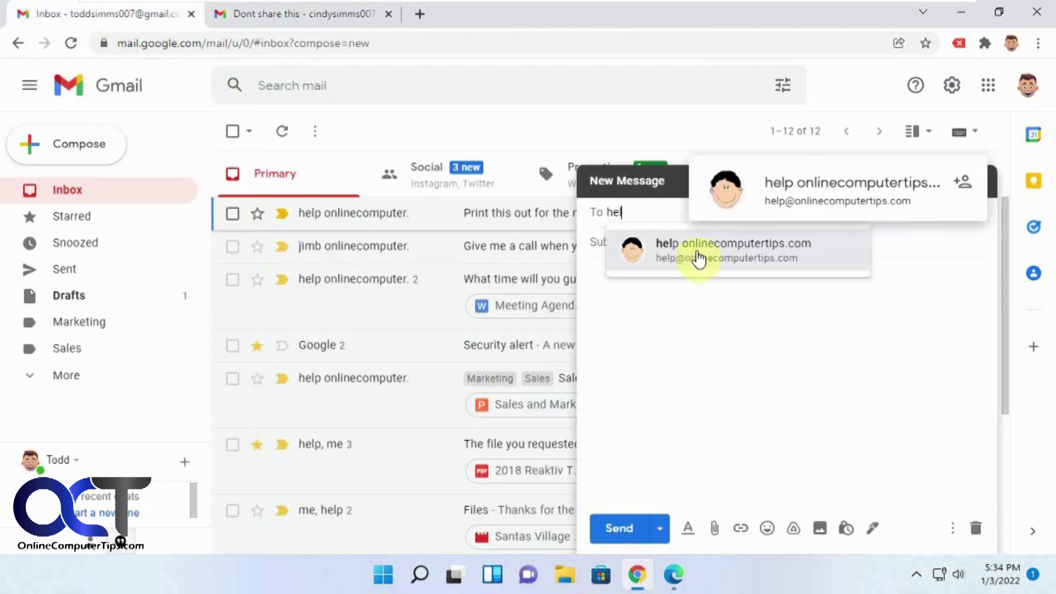
click(699, 254)
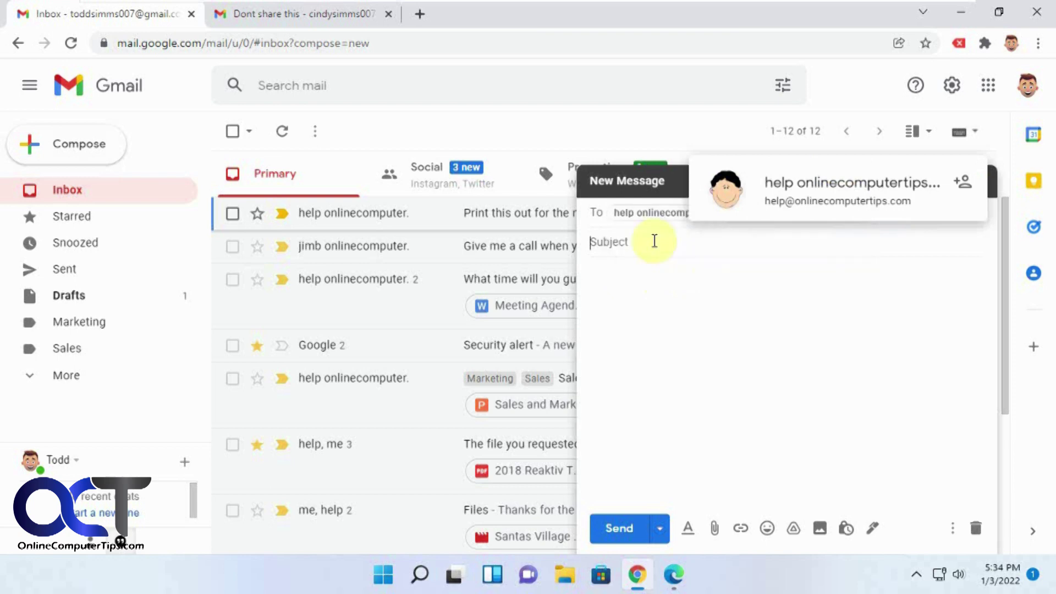
click(654, 240)
text(Outside )
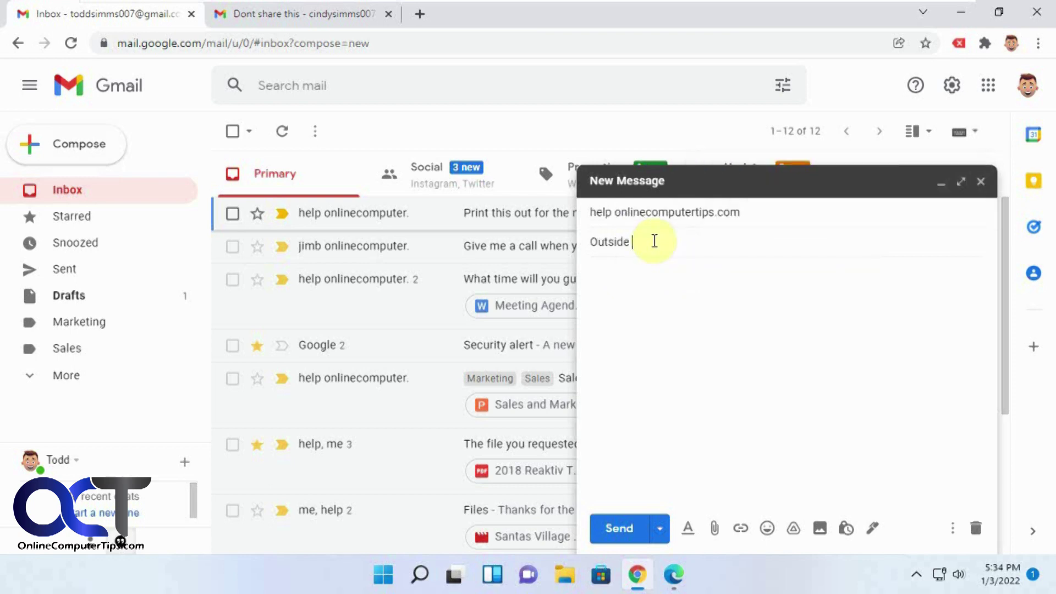
text(secret message)
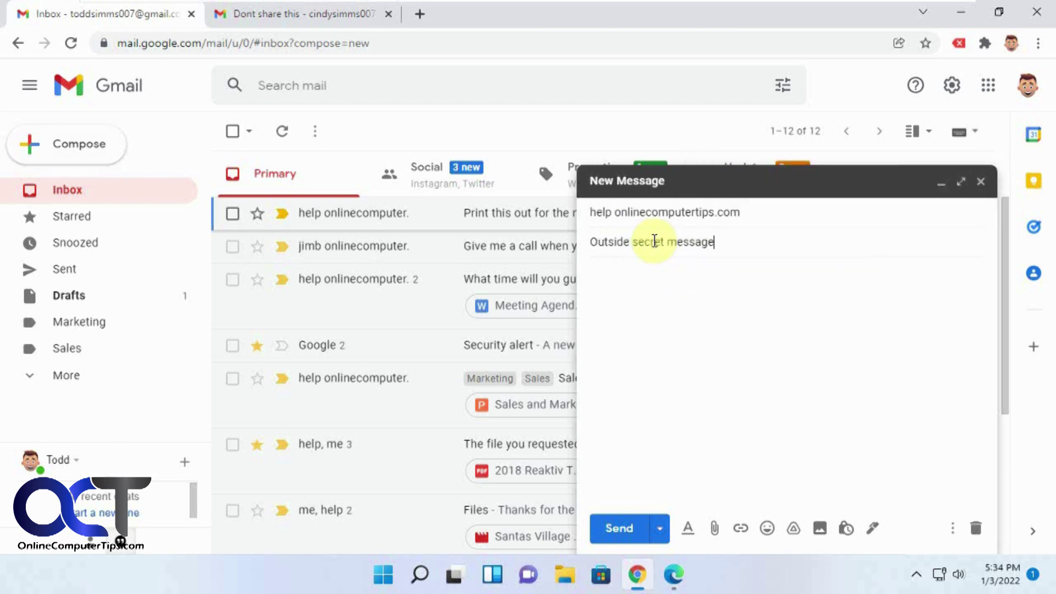
key(Tab)
text(Sh)
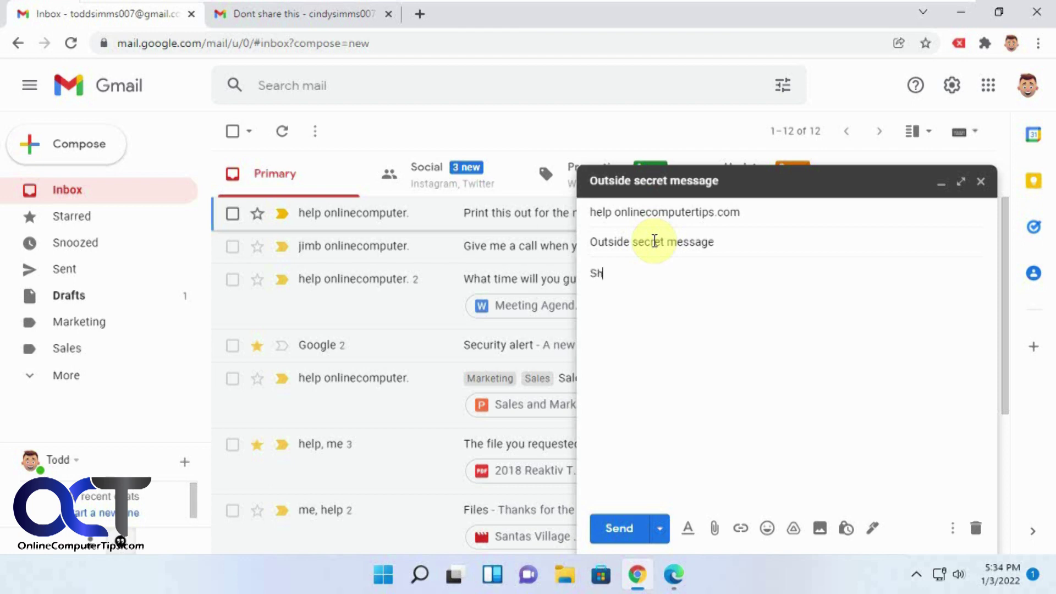
text(hhh)
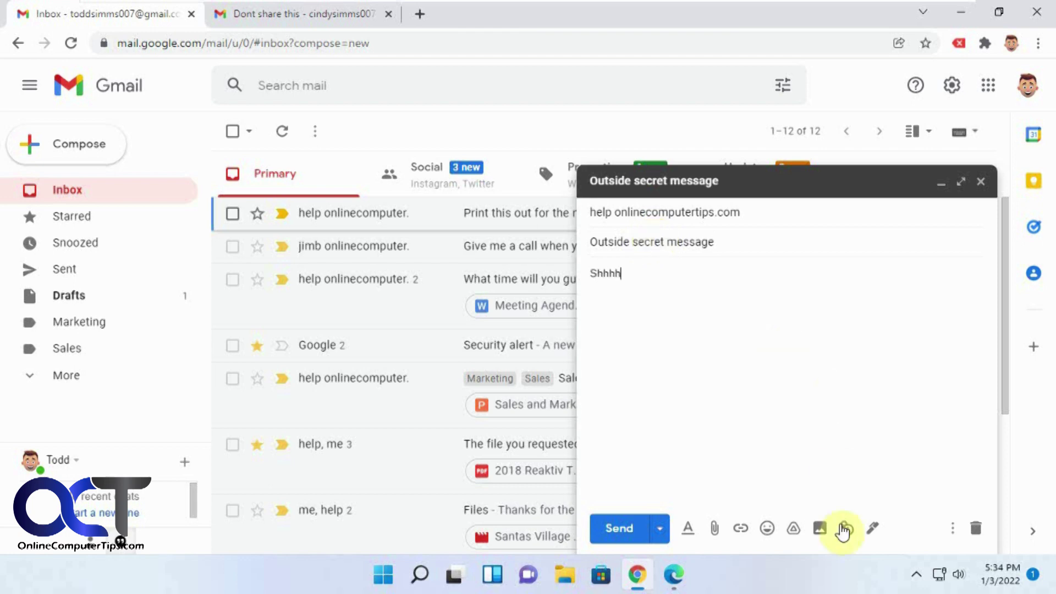
click(846, 528)
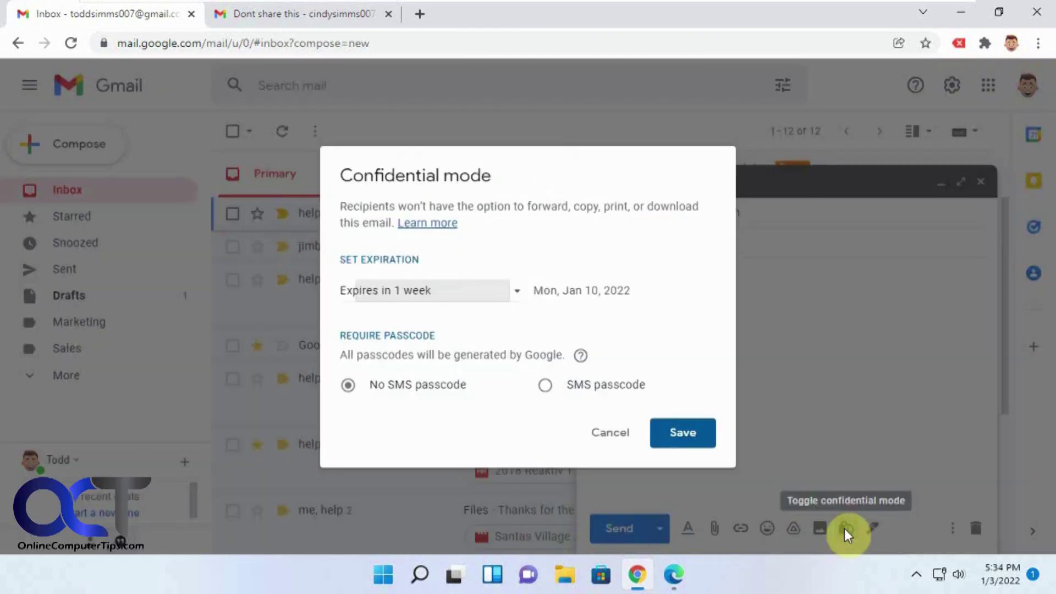
Require an SMS passcode, save, and send the message after confirming the recipient's phone number
click(597, 384)
click(682, 435)
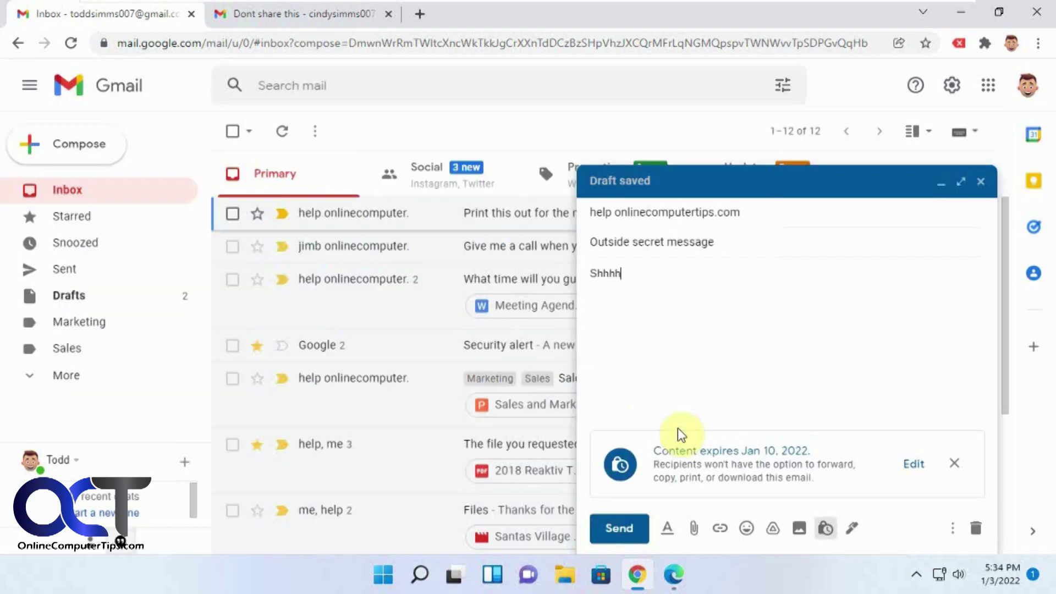
click(620, 526)
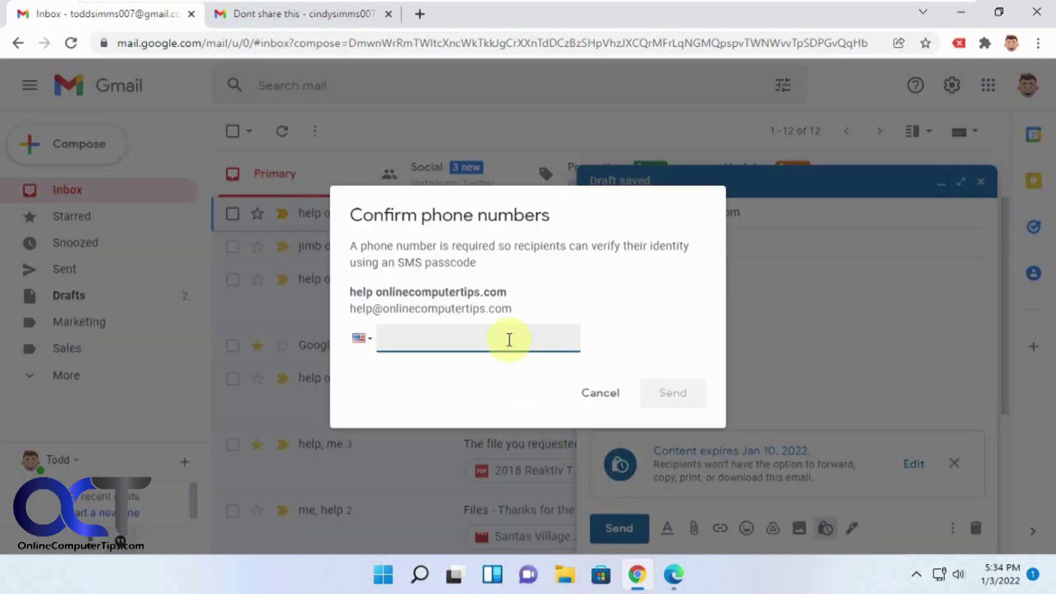
text(8)
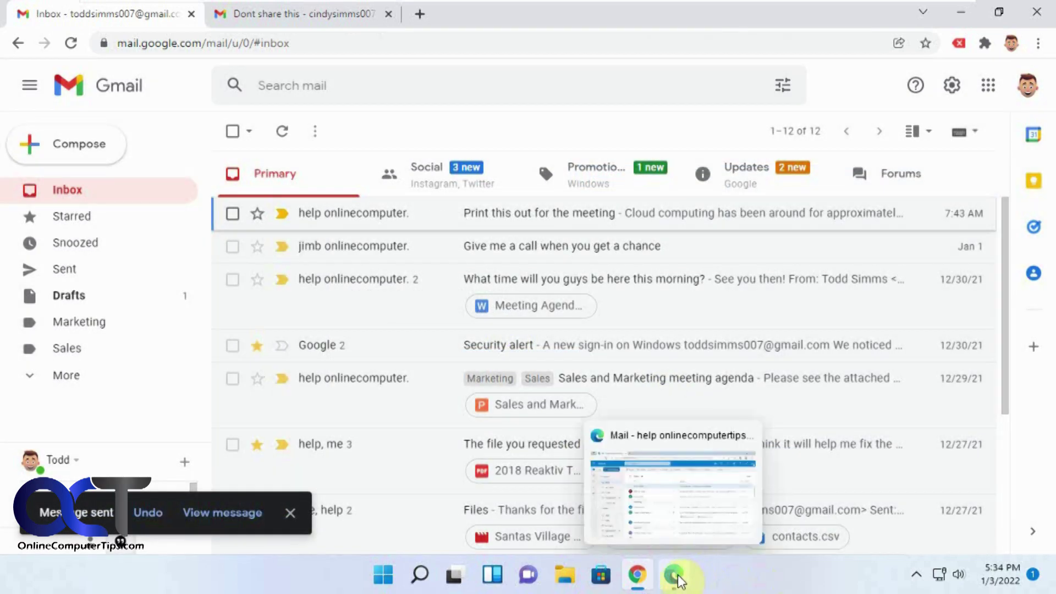
click(679, 579)
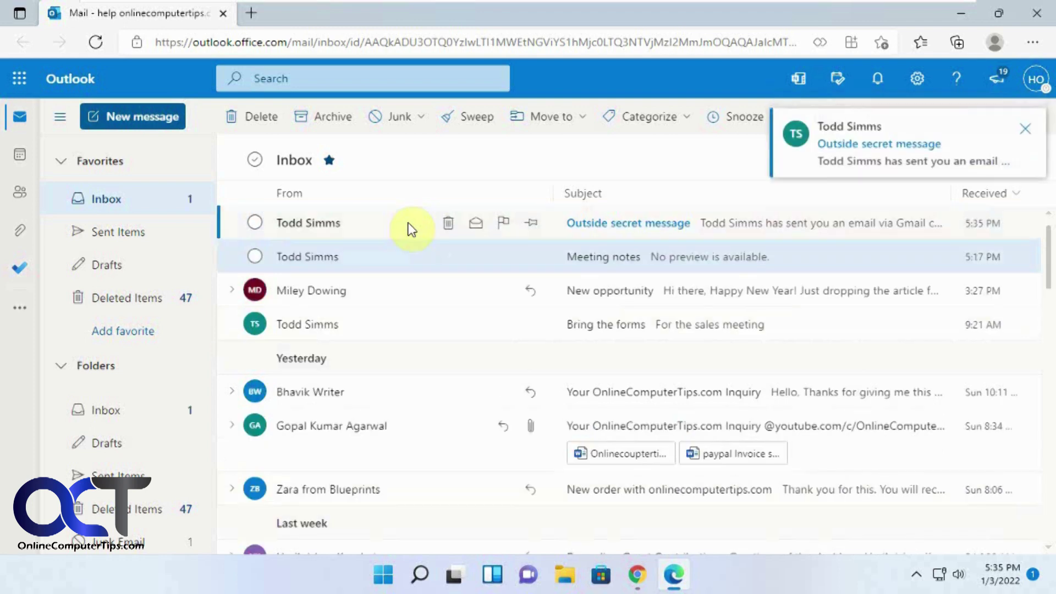
Open the 'Outside secret message' in its own Outlook window and follow its View the email link
click(588, 225)
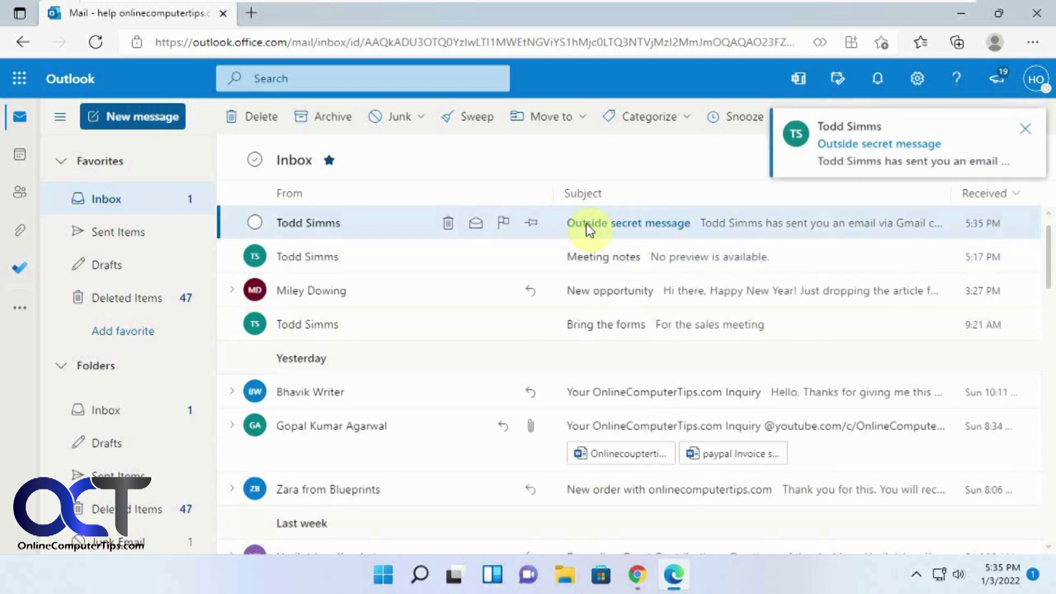
double_click(584, 225)
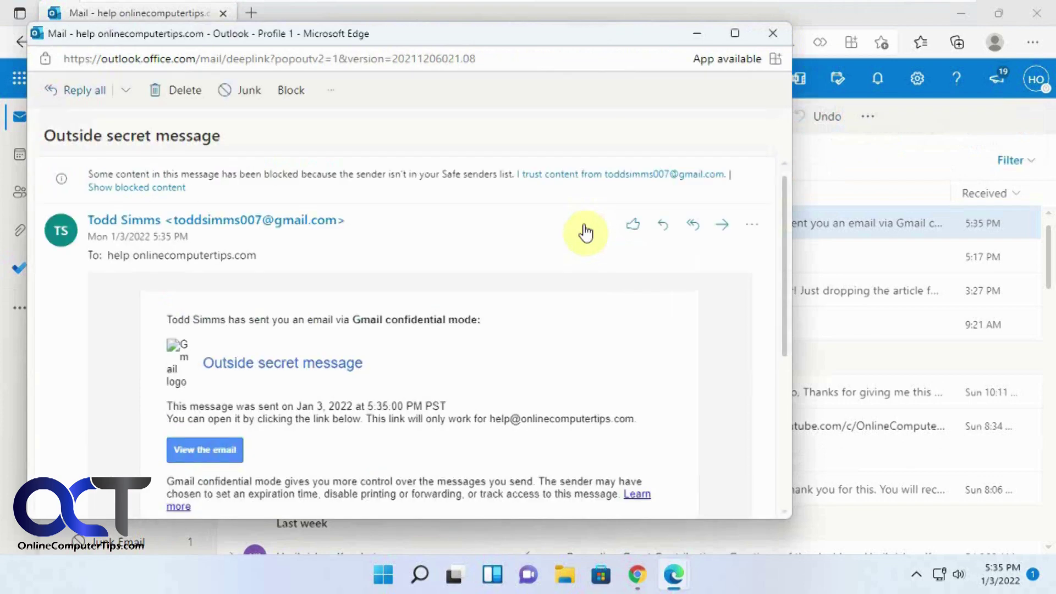
click(215, 454)
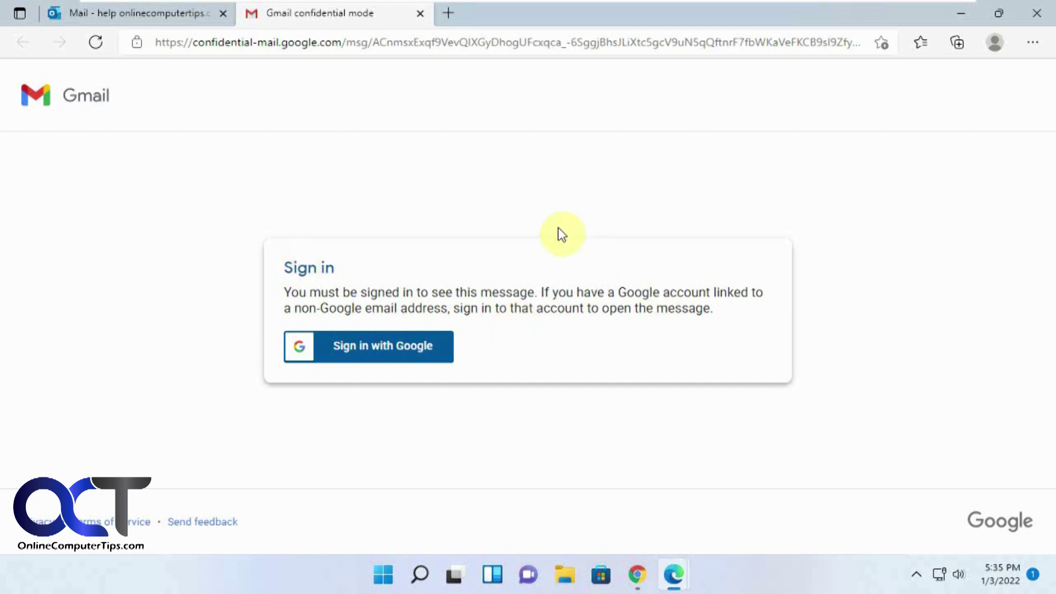
Choose Sign in with Google on the confidential-mode page
click(404, 348)
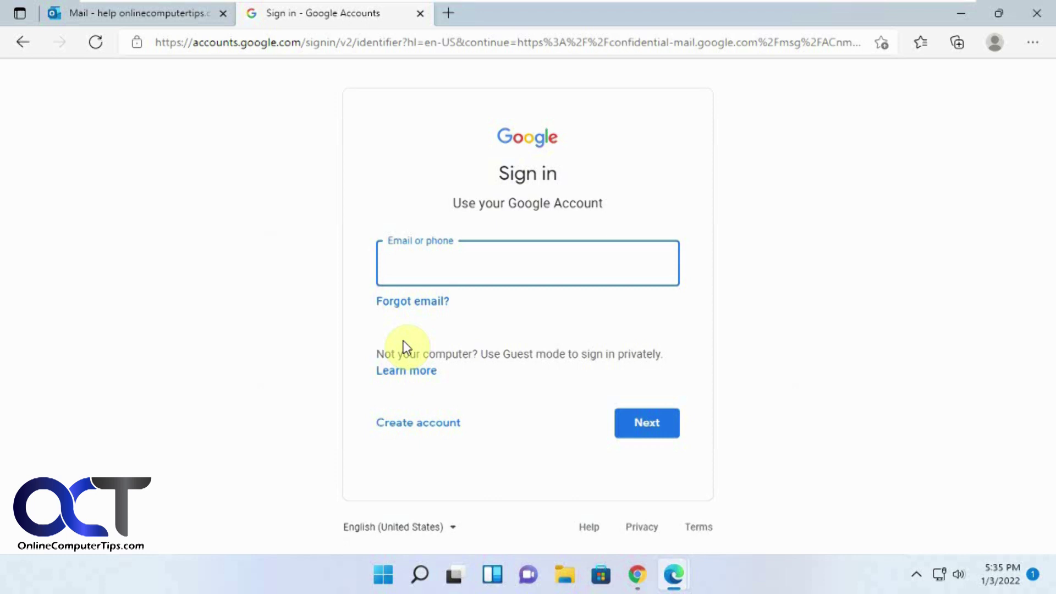
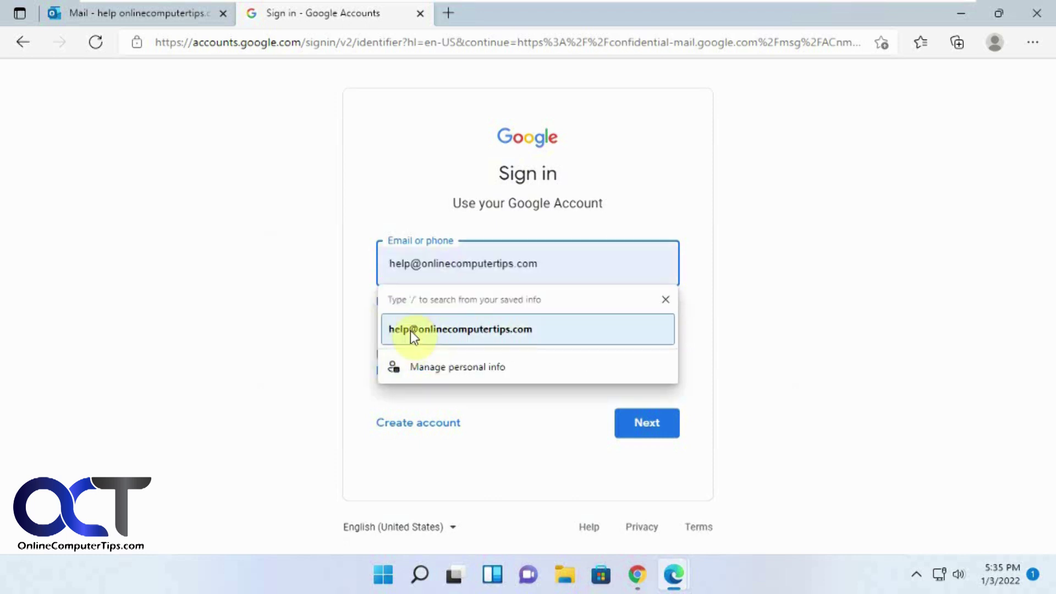
Enter the recipient's Google account address and password, retyping the password after a wrong-password error
click(413, 337)
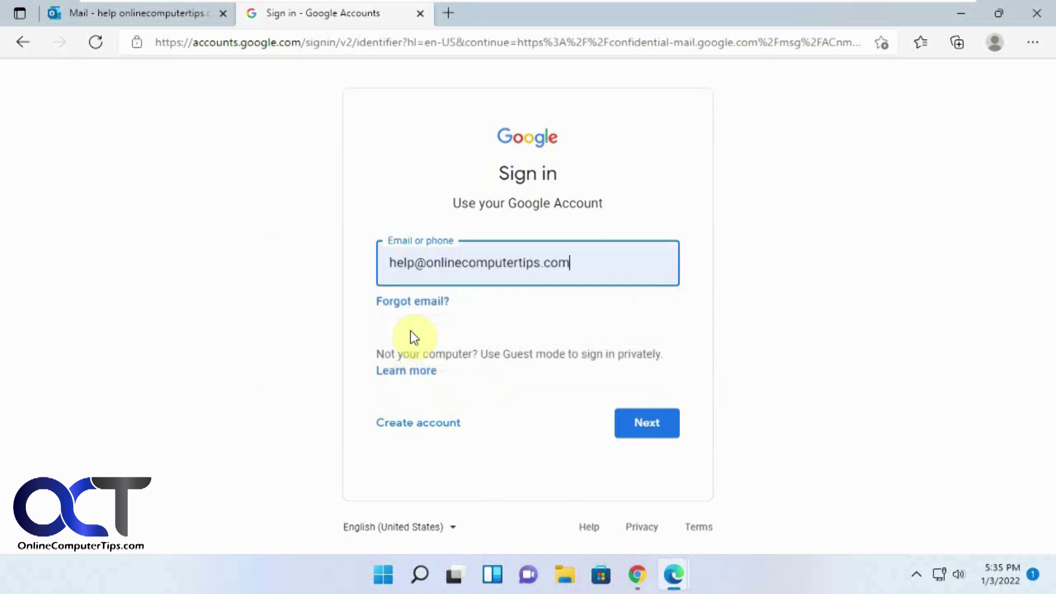
click(644, 432)
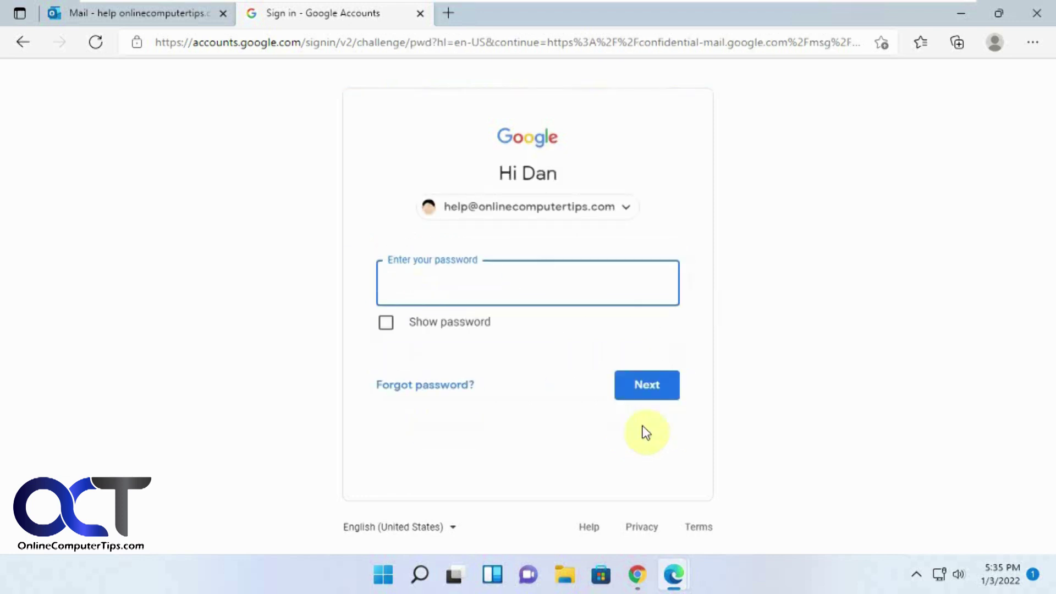
text(********)
click(645, 386)
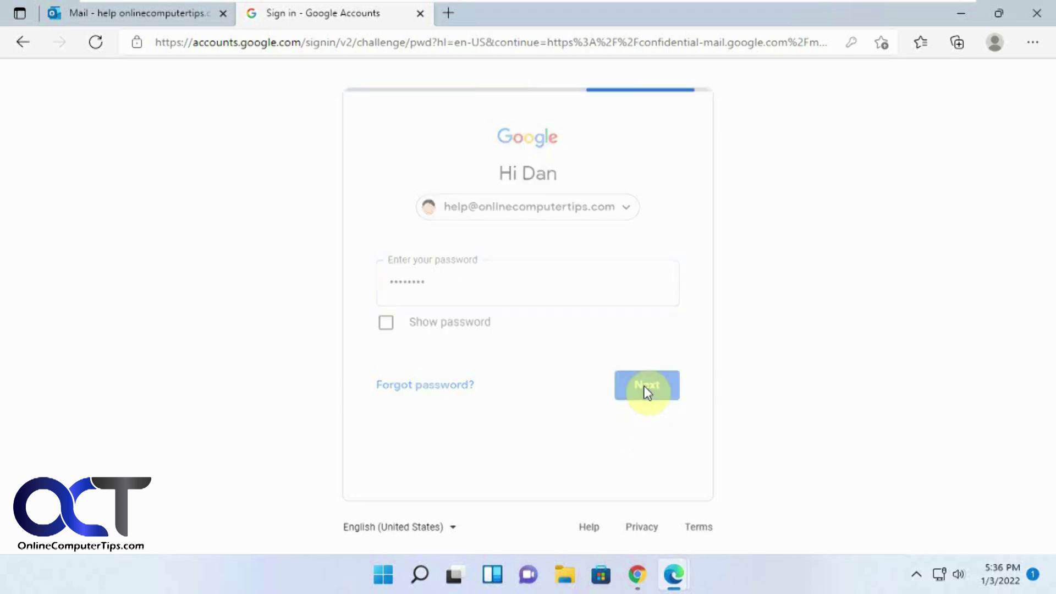
click(490, 293)
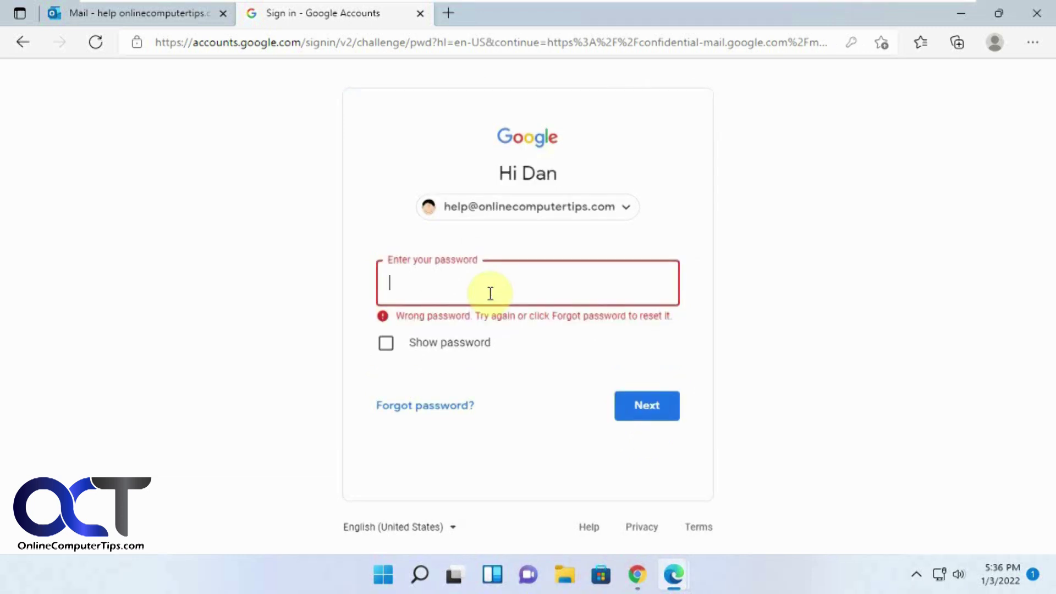
text(**********)
Complete sign-in and unlock the message with the one-time passcode texted to the phone
click(641, 404)
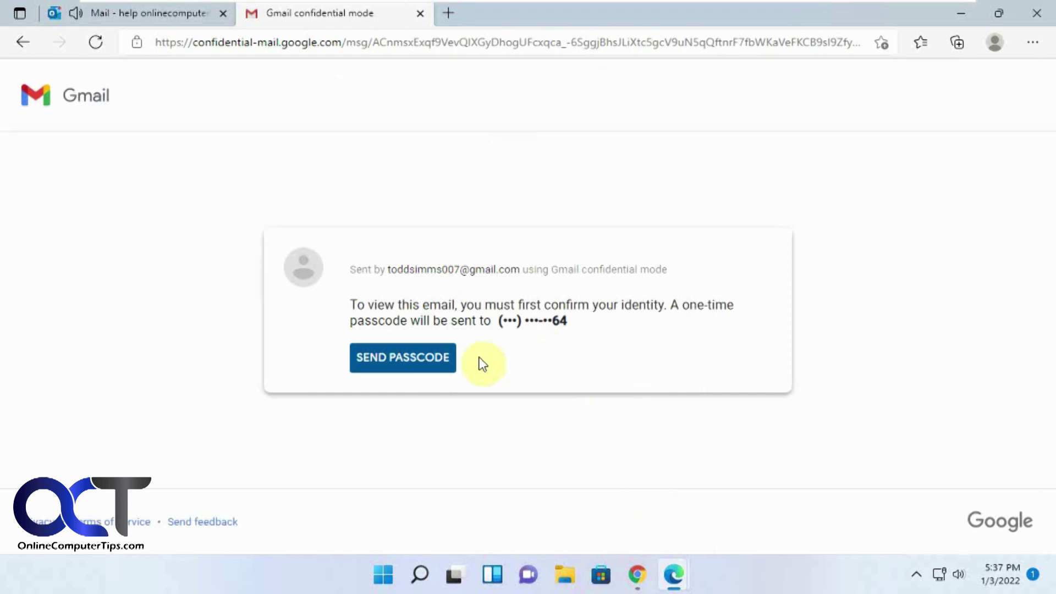
click(419, 367)
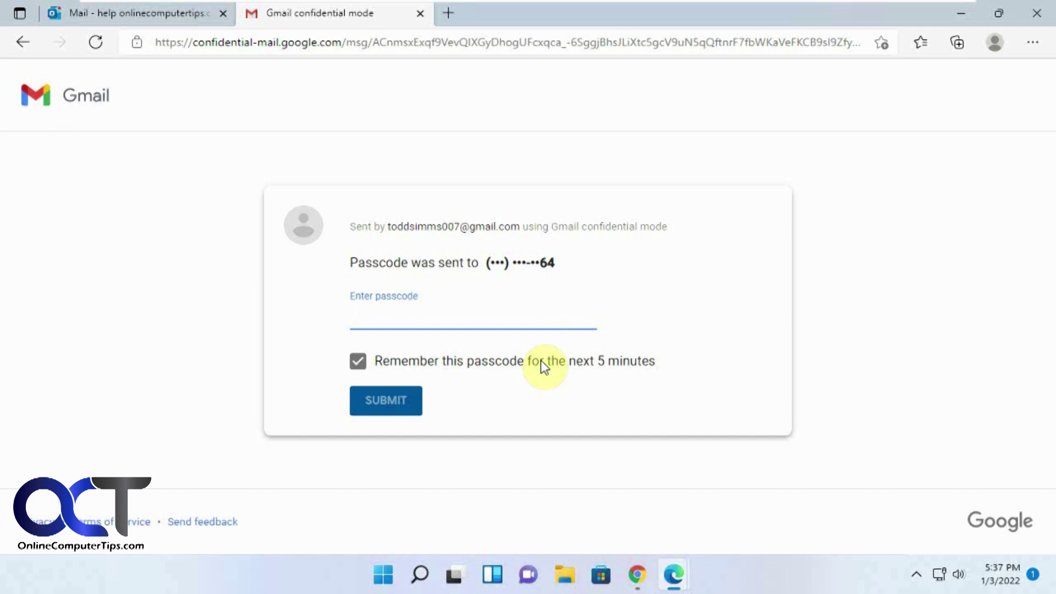
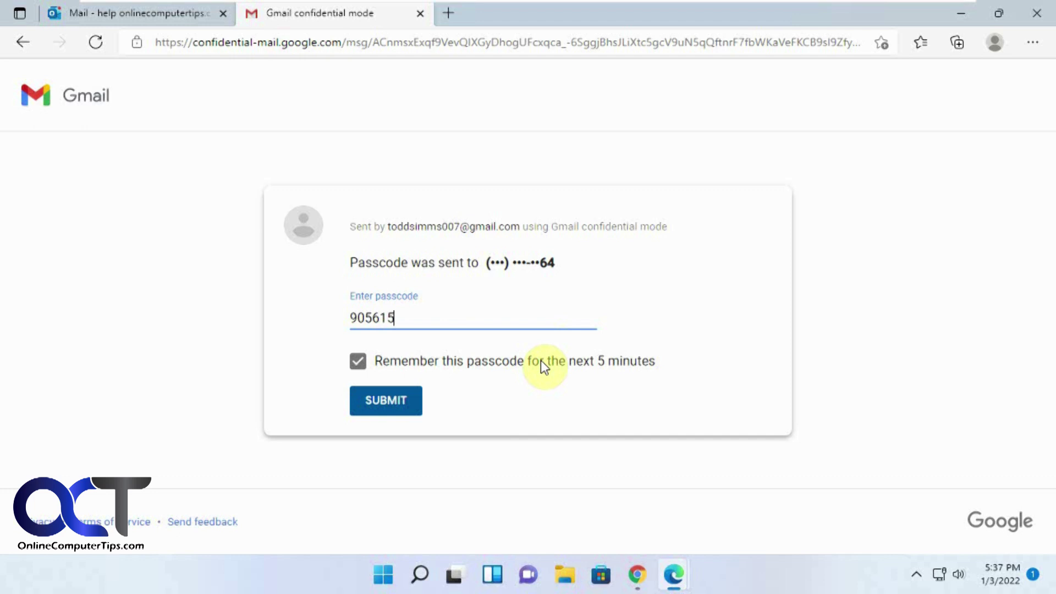
click(396, 400)
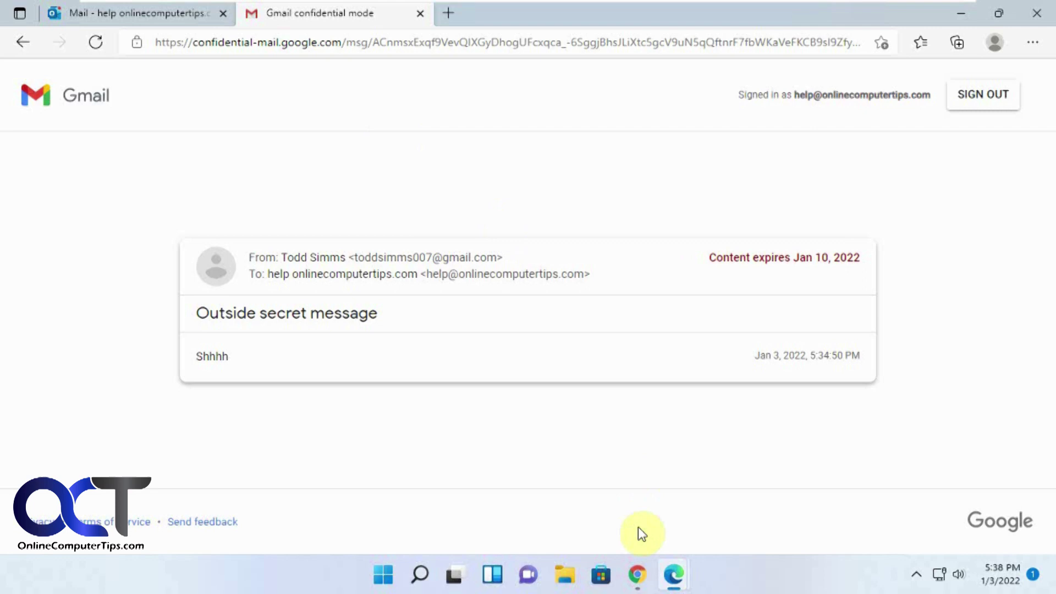
Back in the Gmail inbox, start a new email and dismiss the Confidential mode settings unapplied
click(637, 575)
click(102, 160)
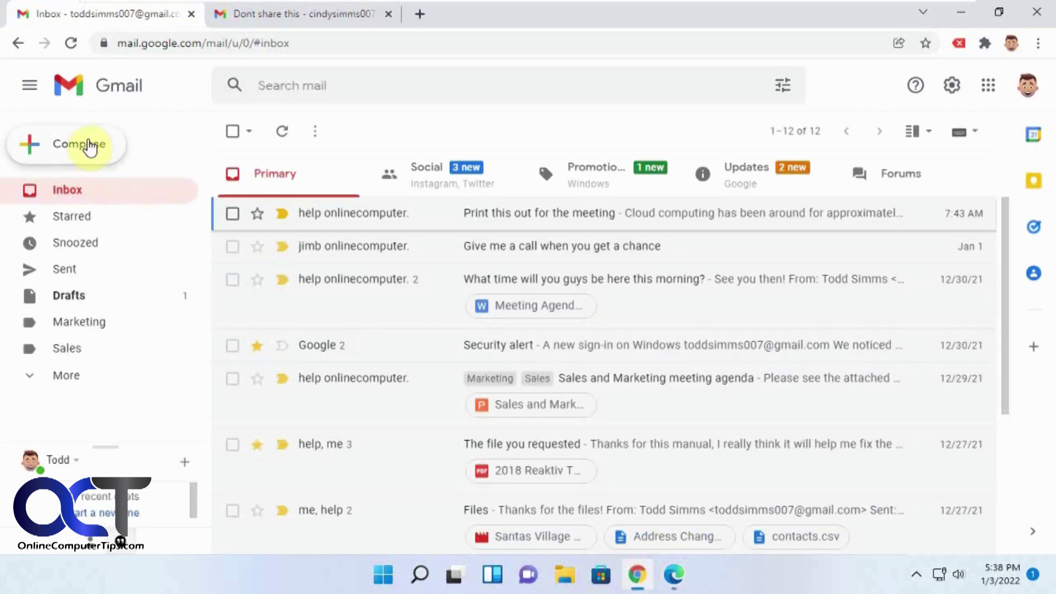
click(847, 529)
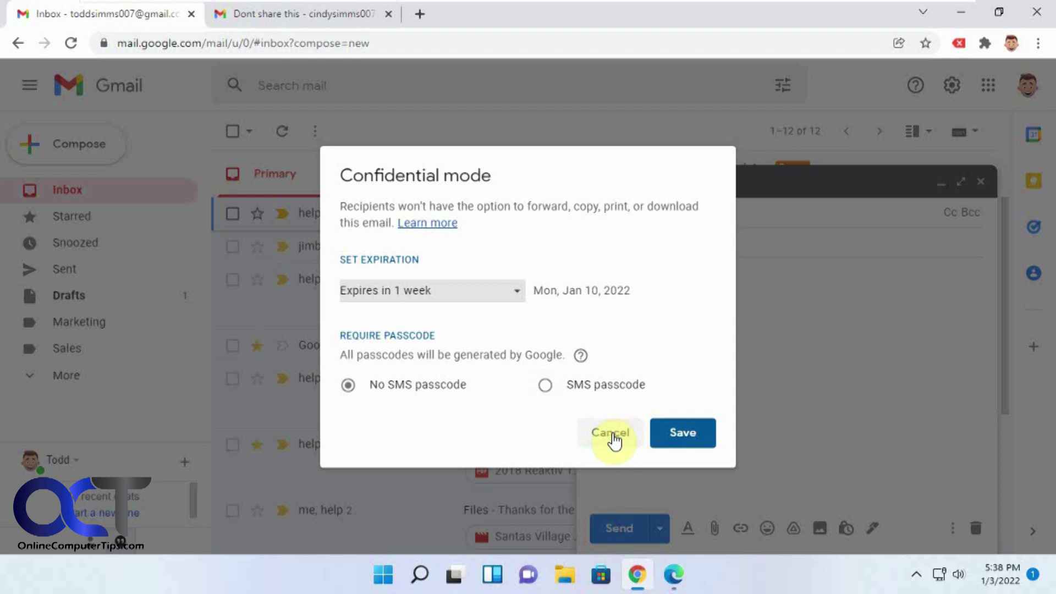
click(611, 437)
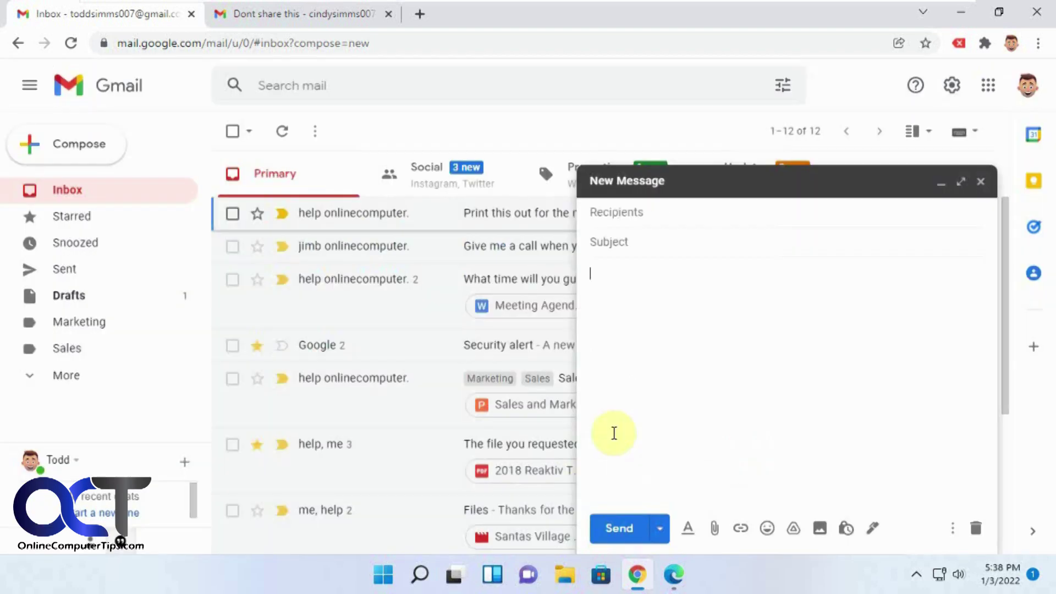